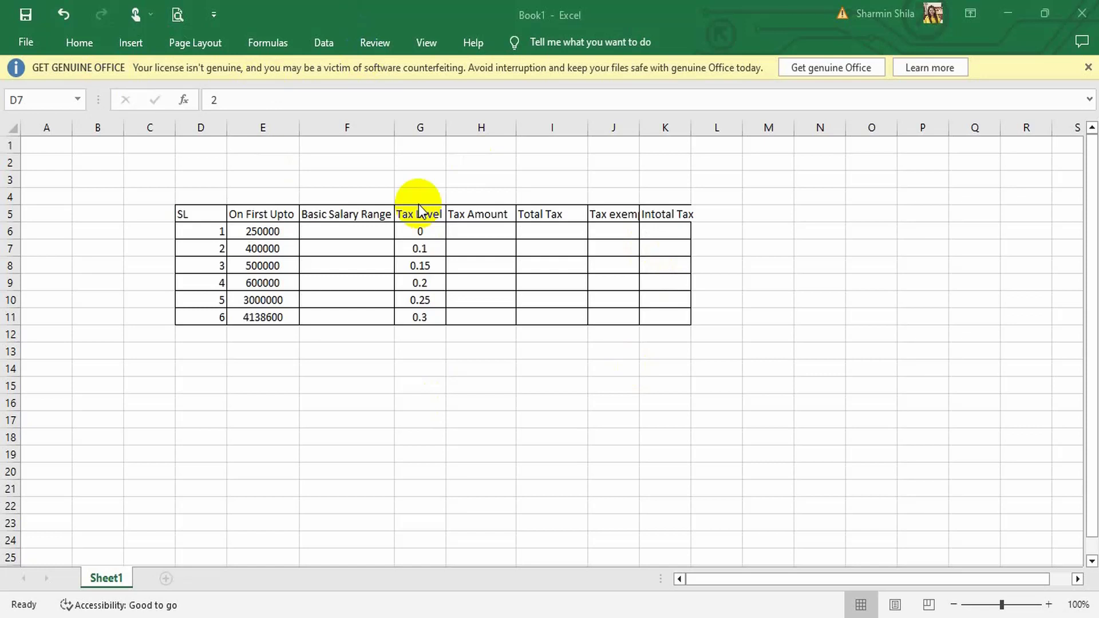
Select the tax table range D5:K11, from the SL header to the last Intotal Tax cell.
click(217, 248)
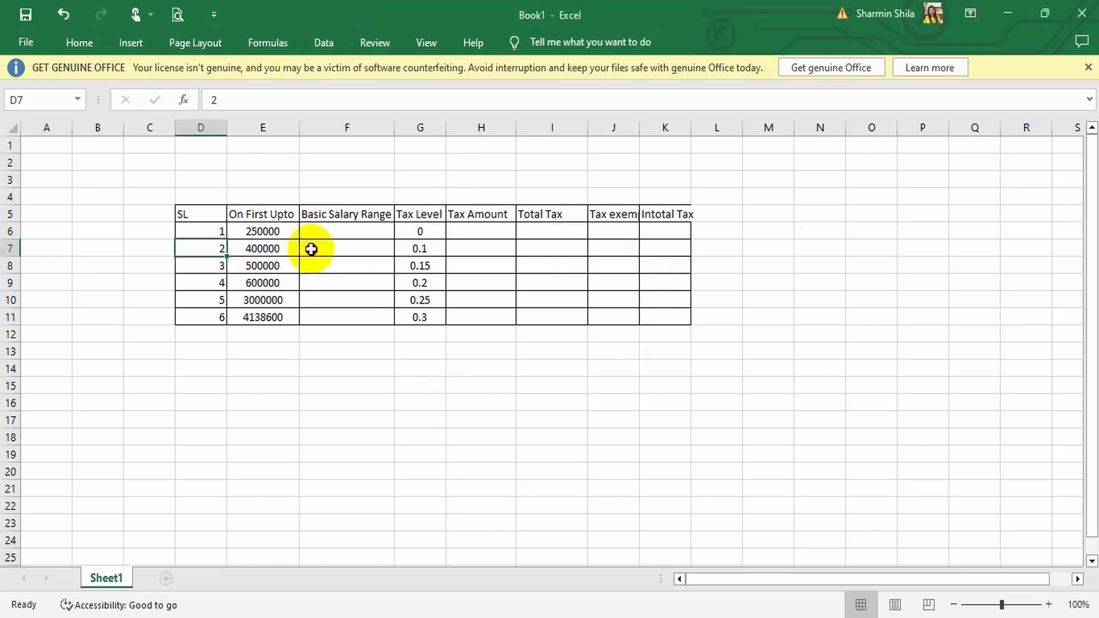
click(193, 217)
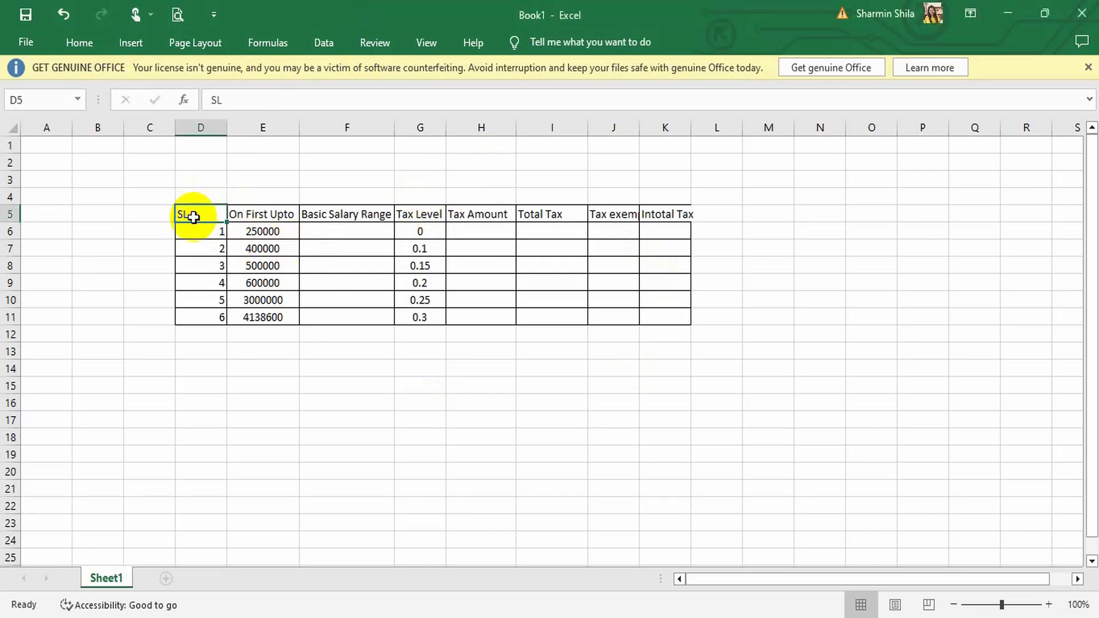
drag(194, 216, 680, 325)
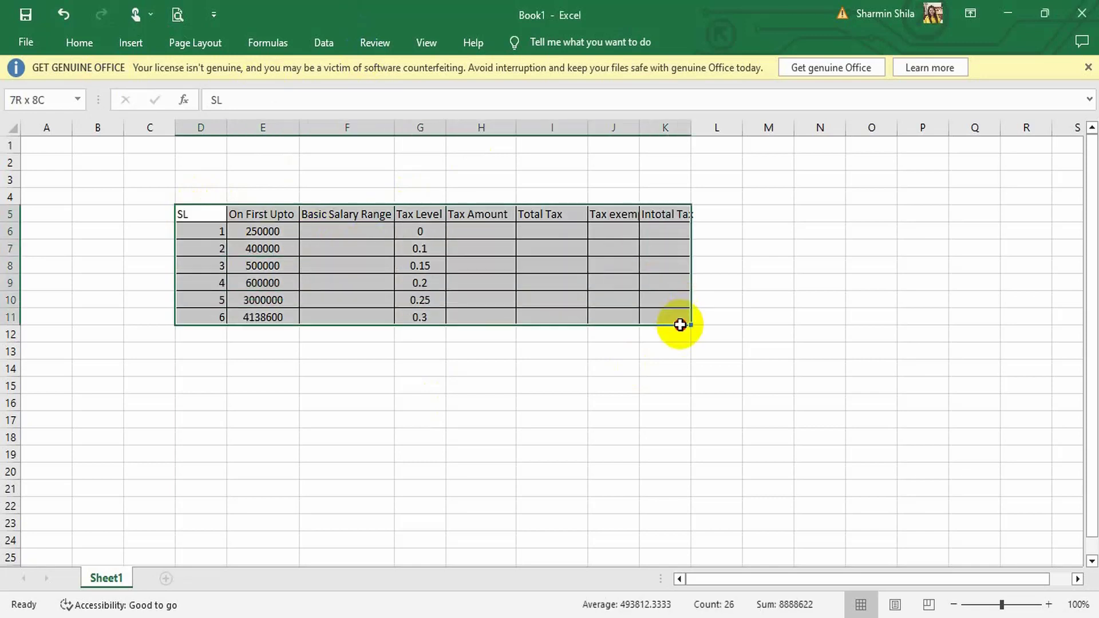
Centre the selected table text both vertically and horizontally.
click(74, 47)
click(297, 70)
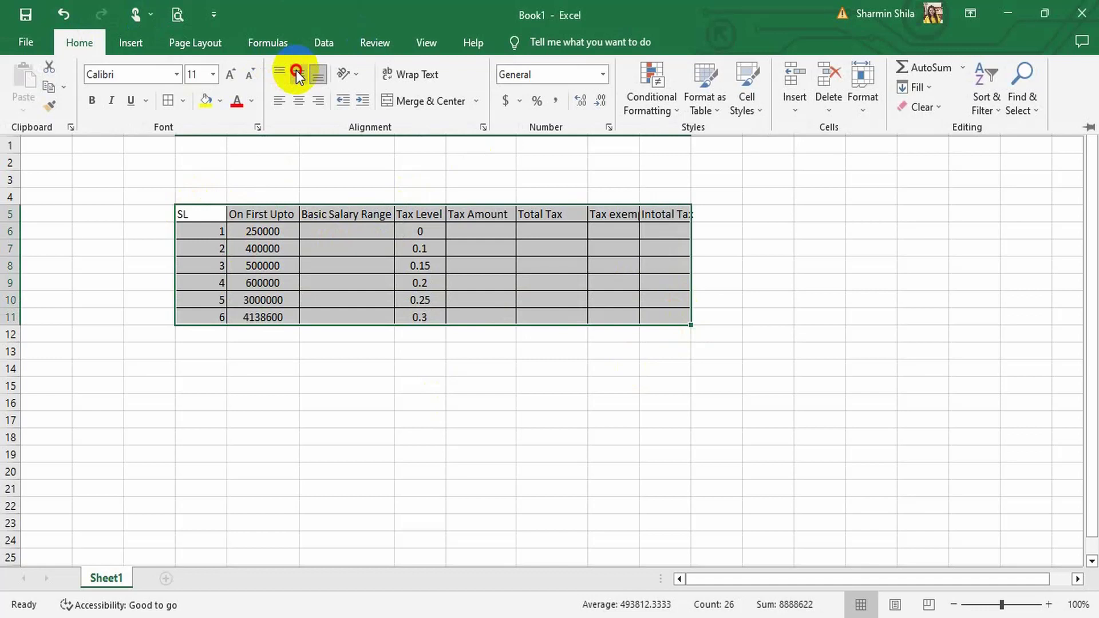
click(302, 104)
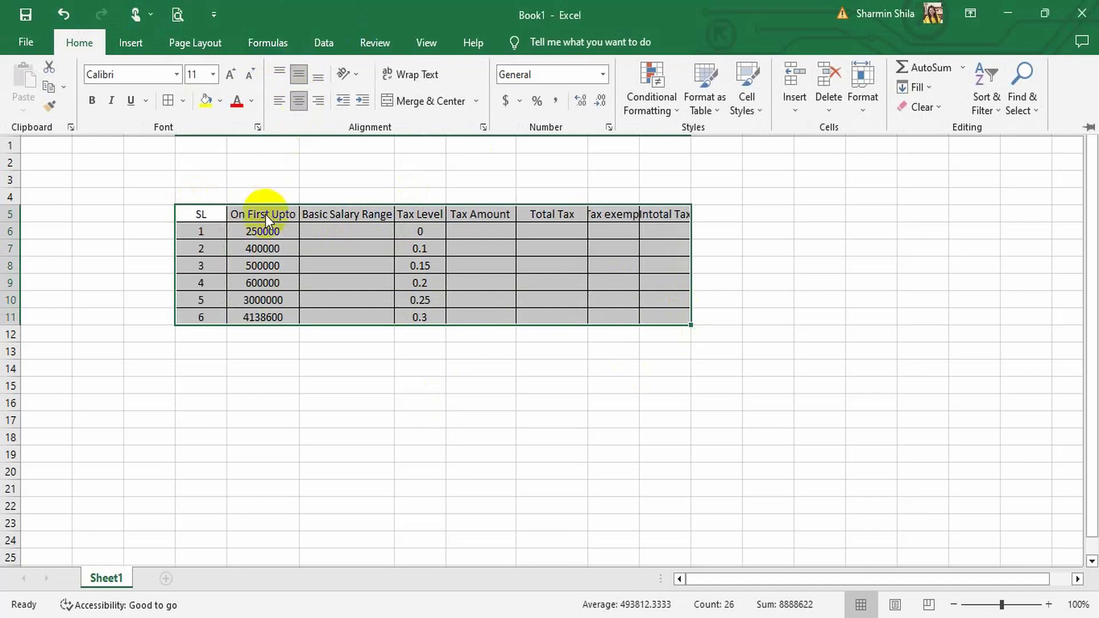
key(Escape)
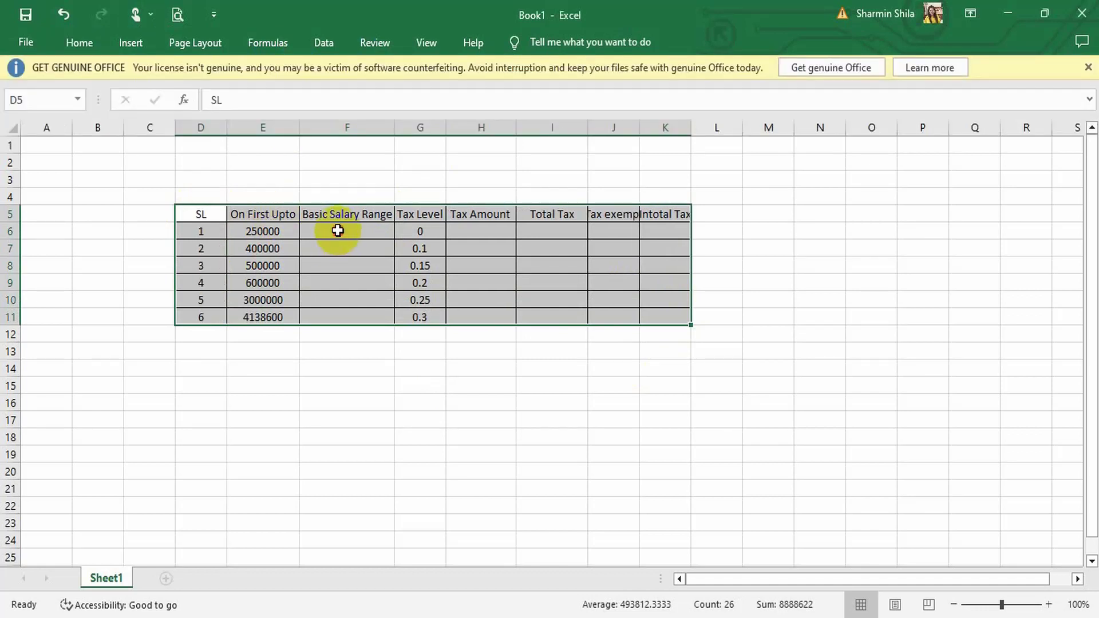
Widen the Intotal Tax column so the Tax exempt and Intotal Tax headers show fully.
click(338, 230)
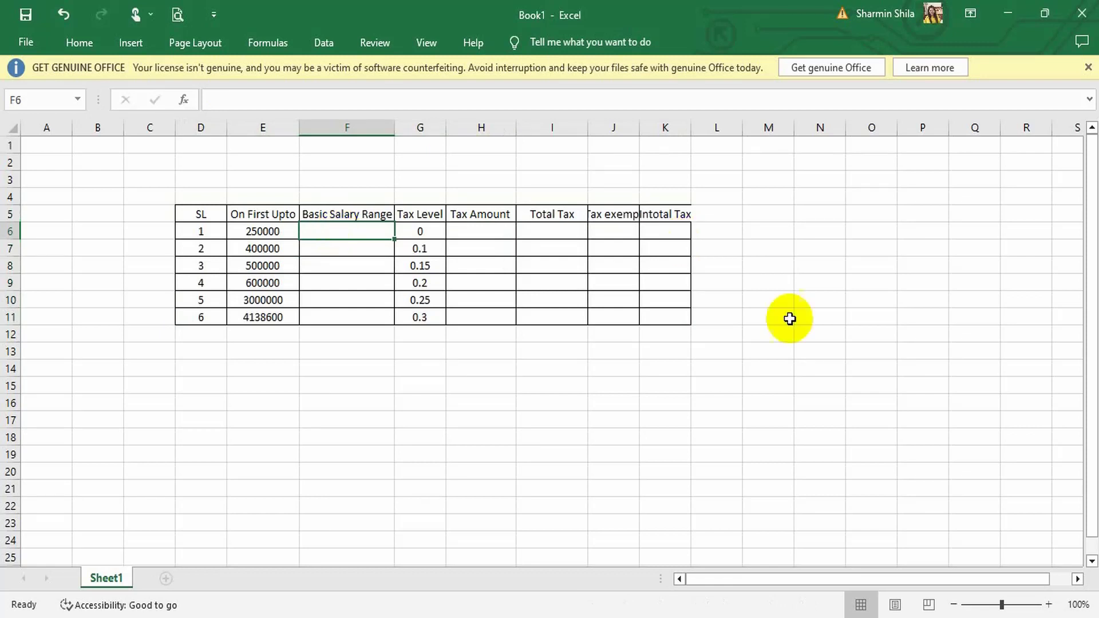
click(667, 214)
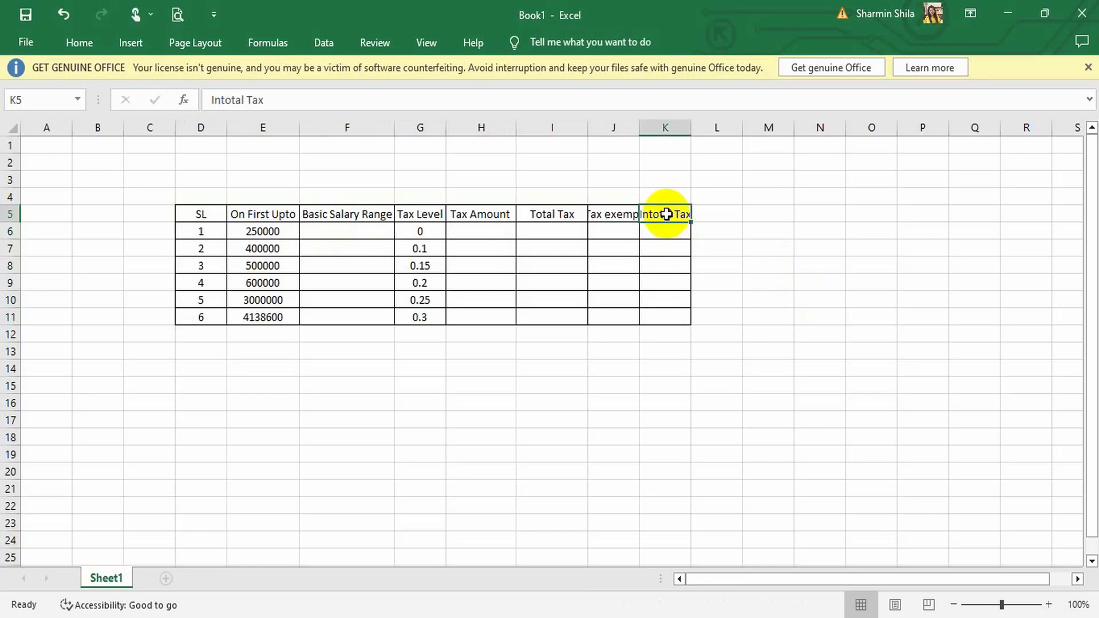
drag(692, 122, 647, 131)
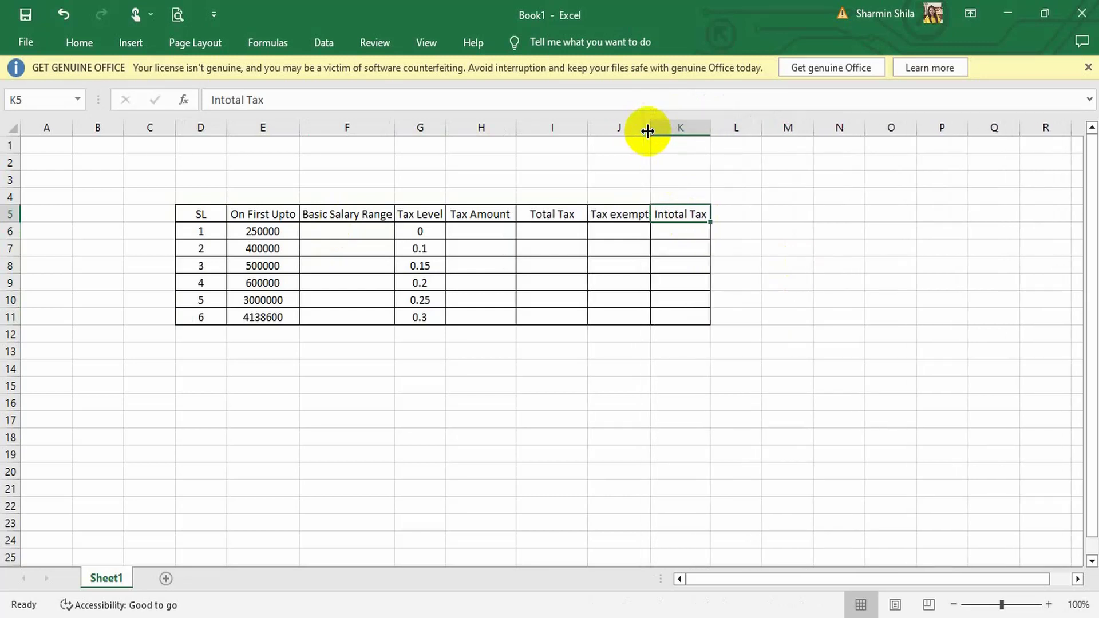
Fill row 6 with 250000 for Basic Salary Range and 0 for Tax Amount and Total Tax.
double_click(346, 231)
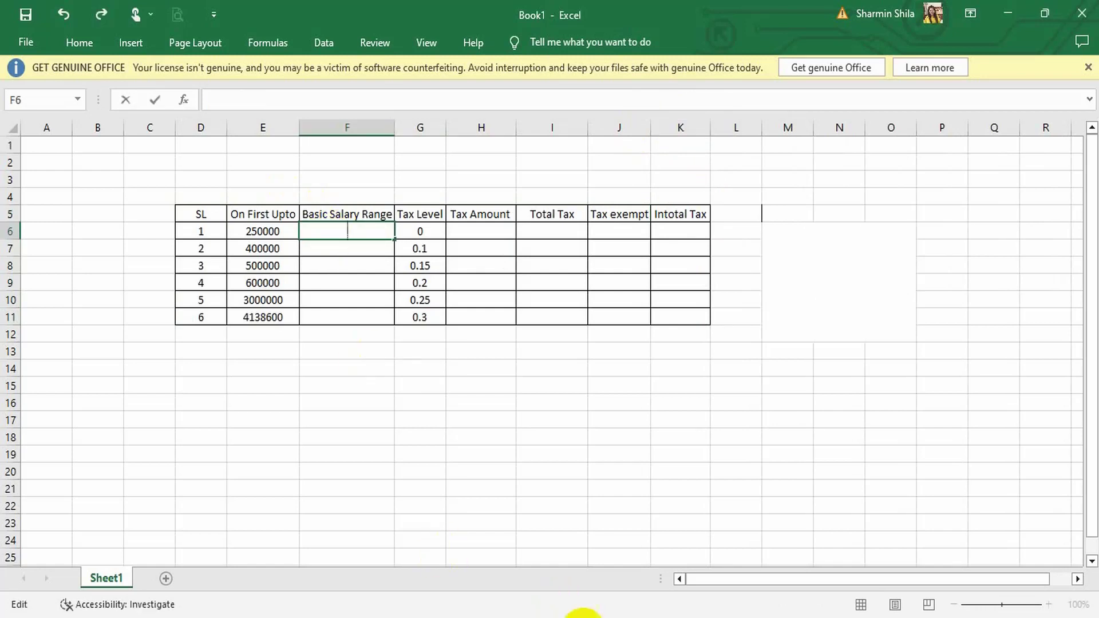
text(250000)
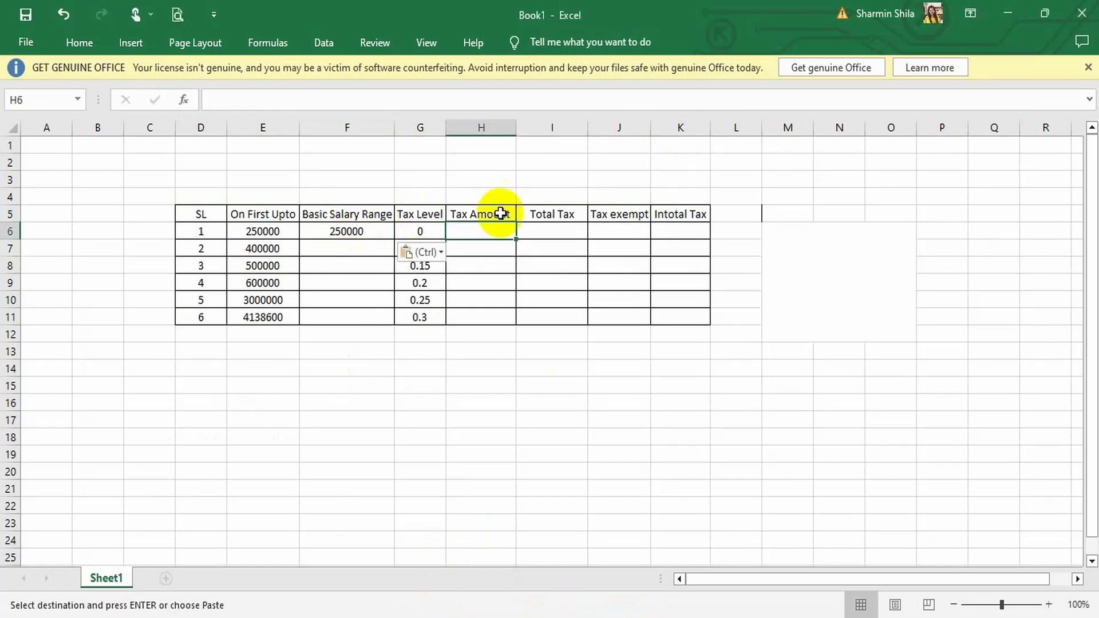
text(0)
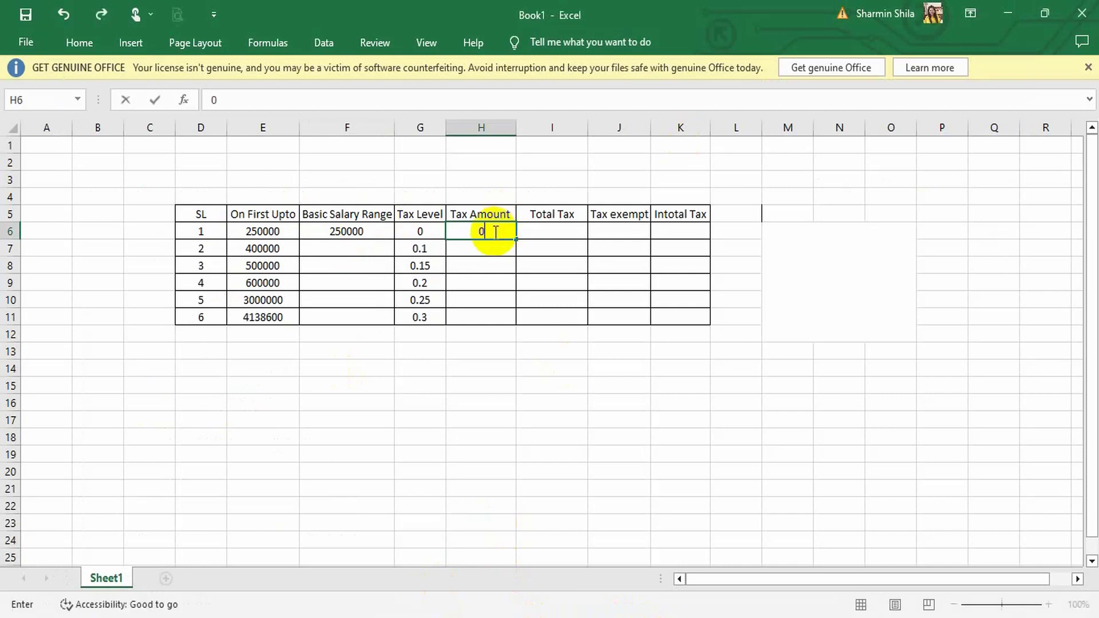
click(548, 231)
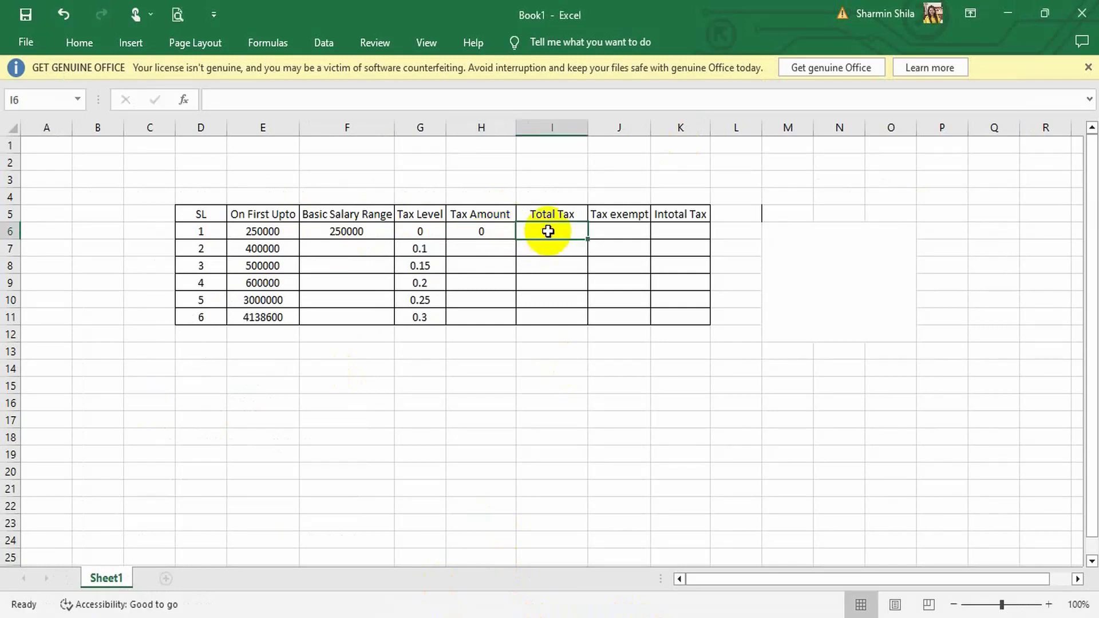
text(0)
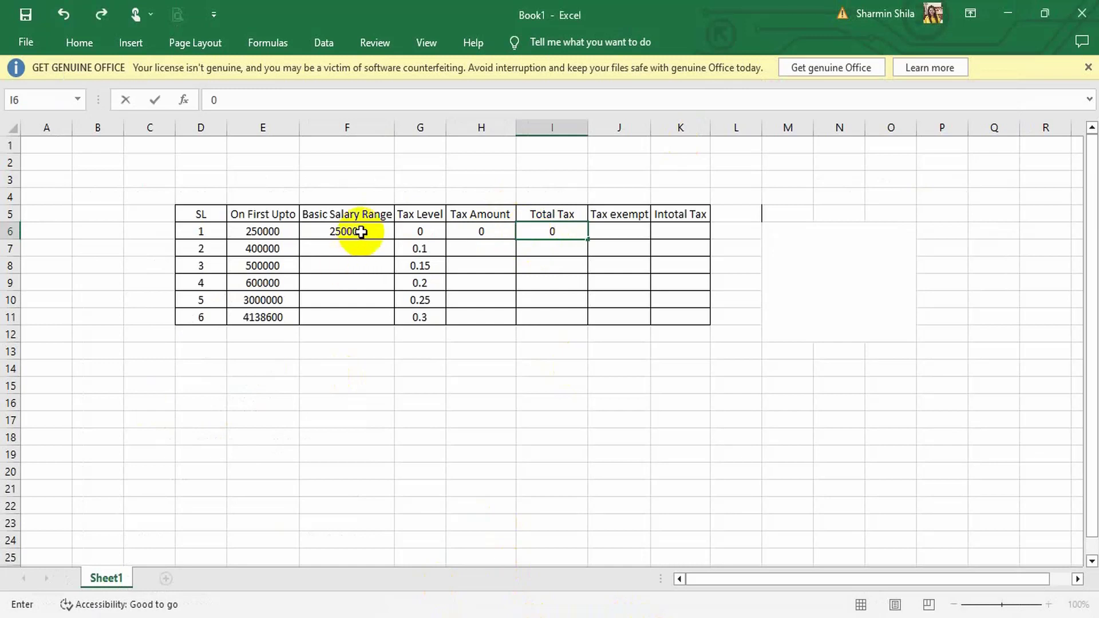
click(344, 244)
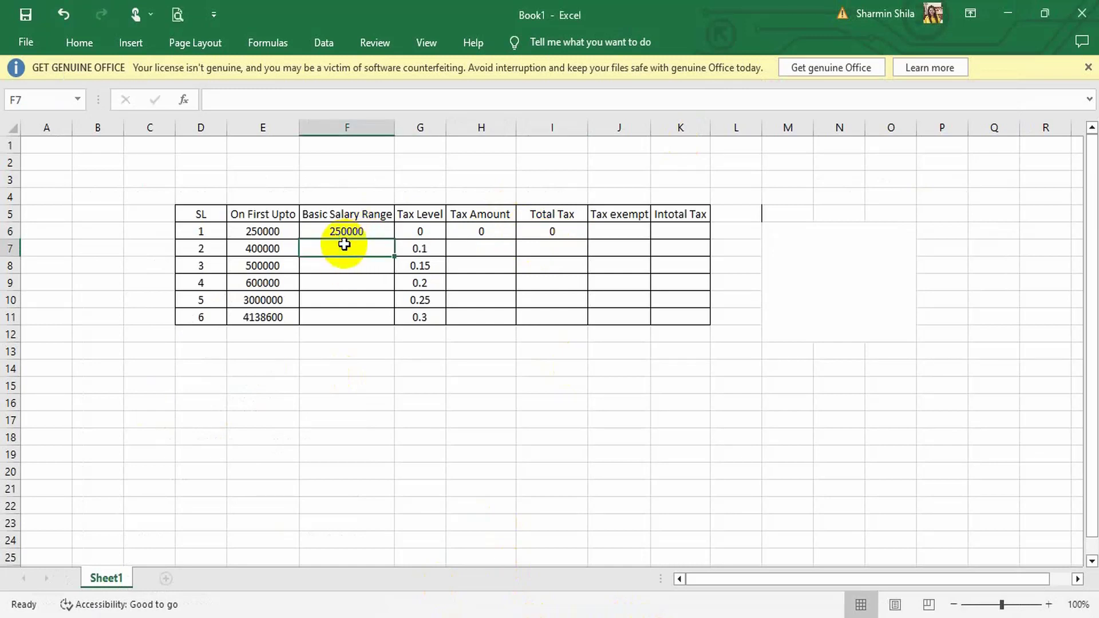
Enter =SUM(F6,E7) in F7, giving a Basic Salary Range of 650000.
text(=)
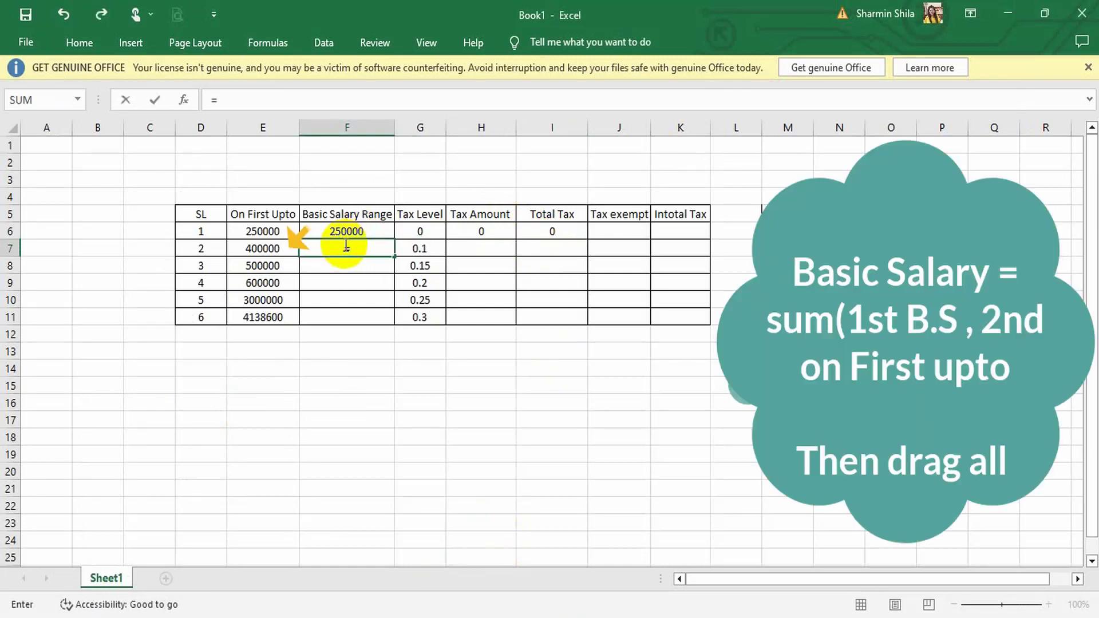
text(sum)
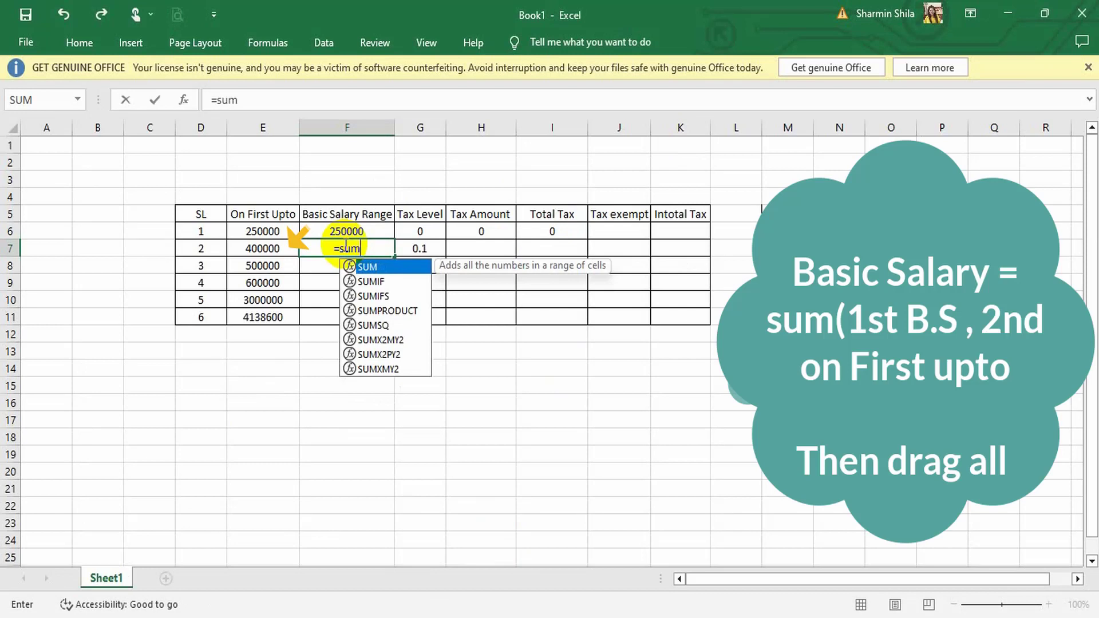
text(()
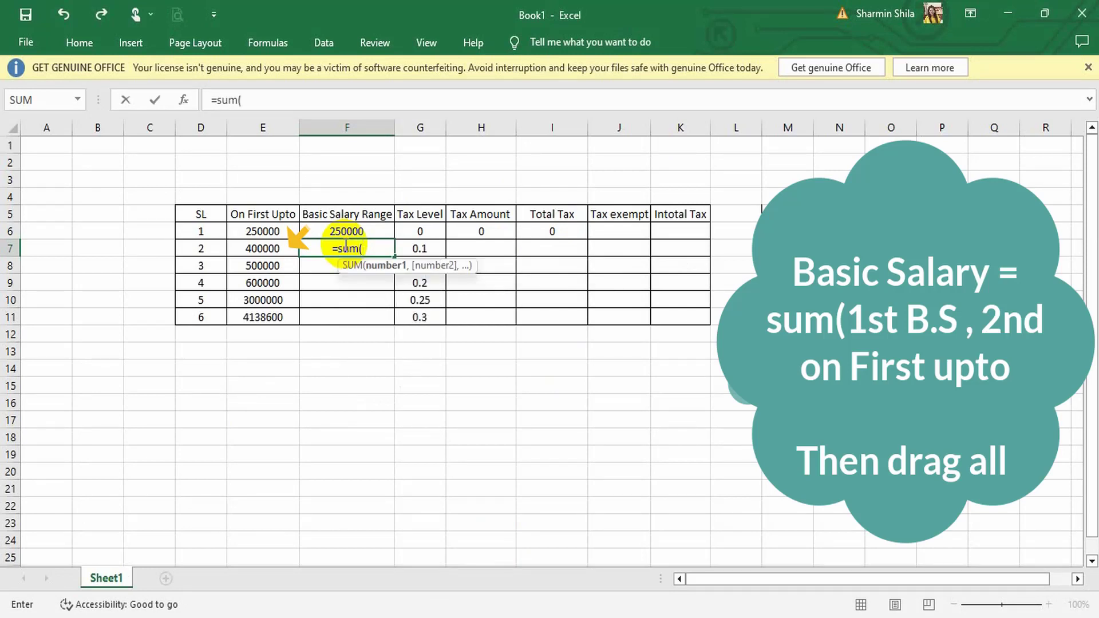
click(322, 231)
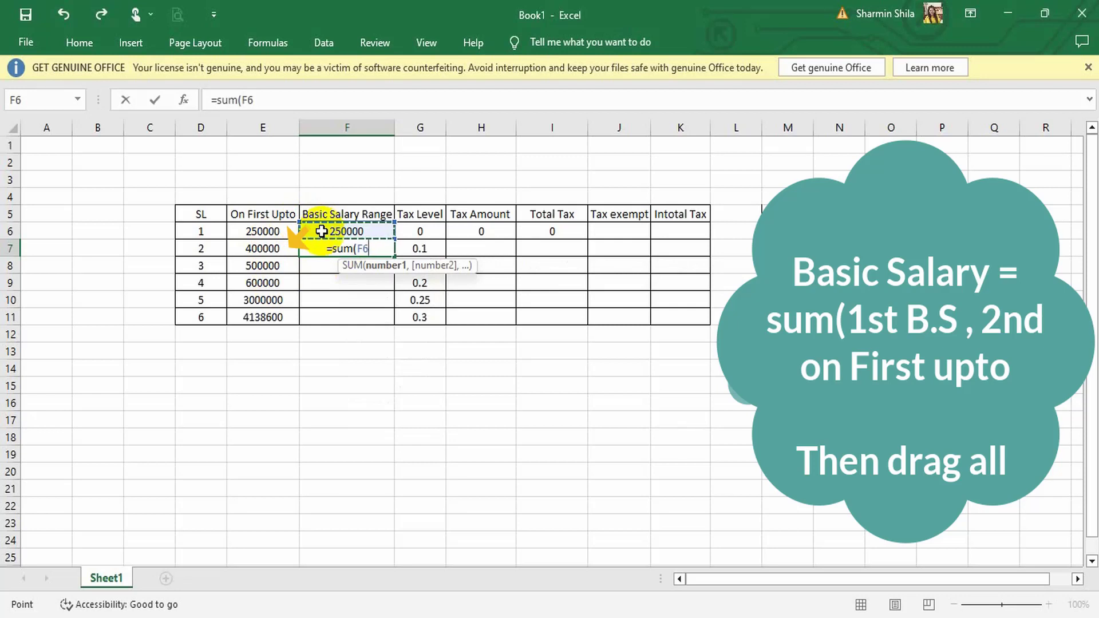
text(,,)
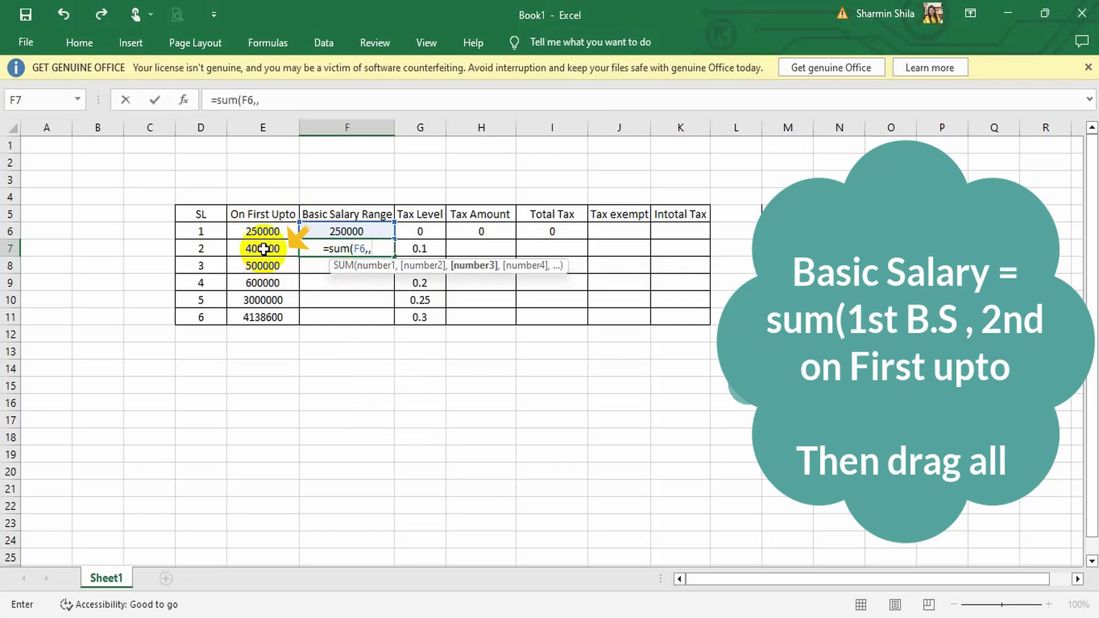
click(263, 248)
text())
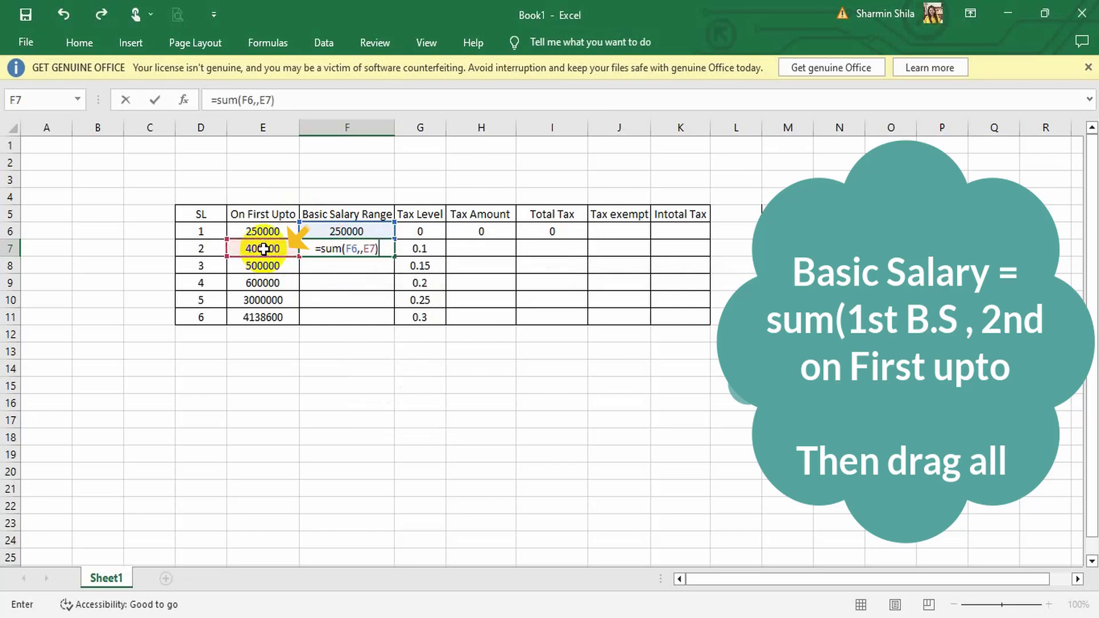
key(Return)
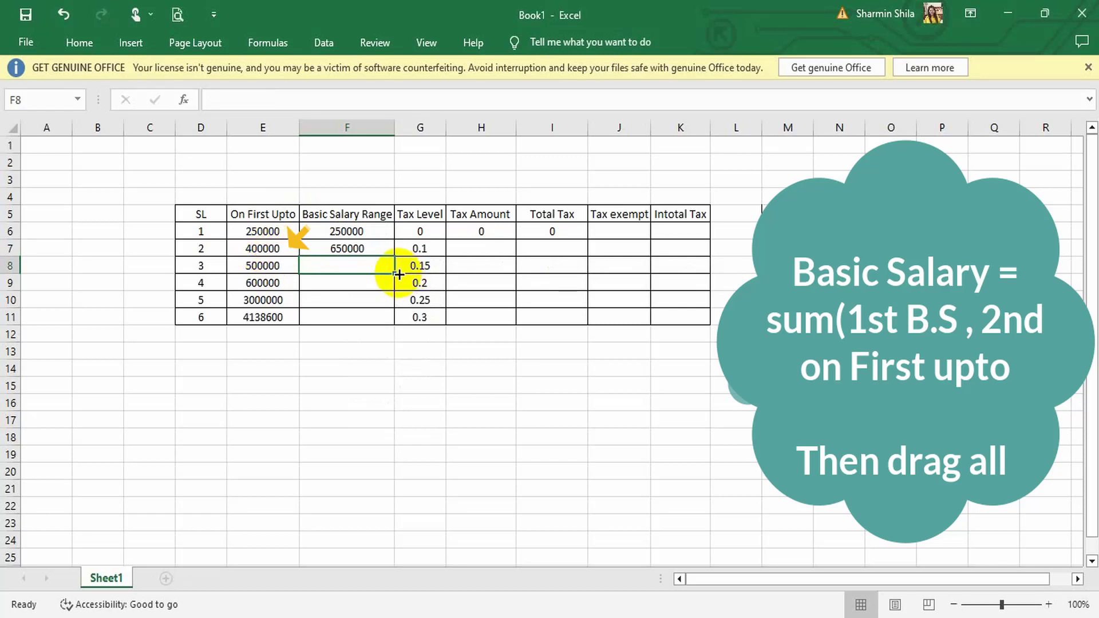
Fill the F7 salary formula down to F10, giving 1150000, 1750000 and 4750000.
drag(393, 273, 390, 319)
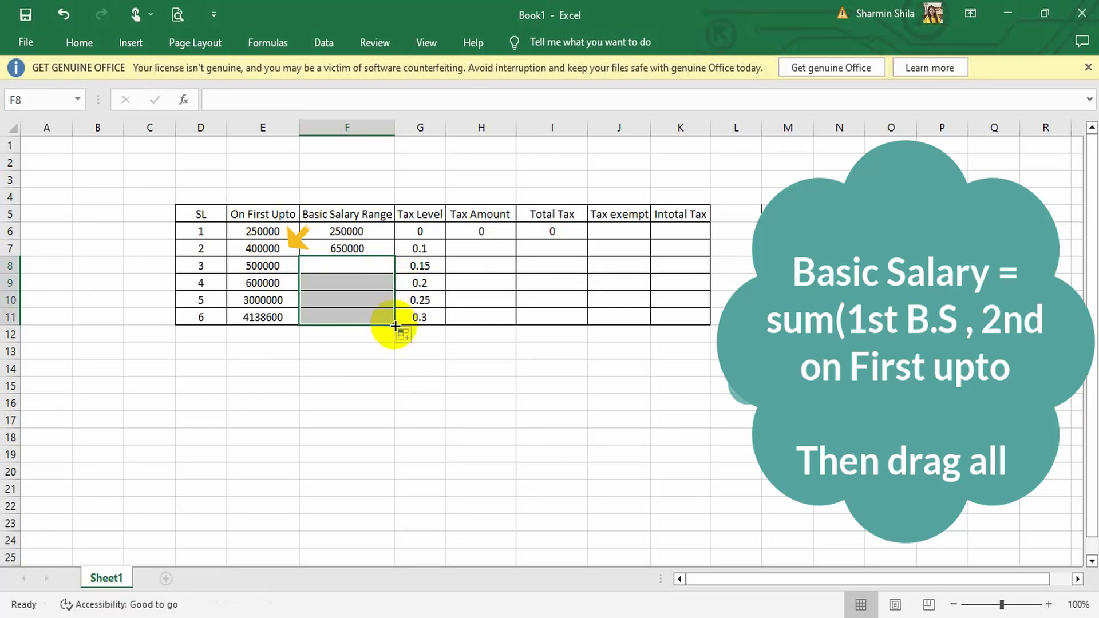
click(371, 262)
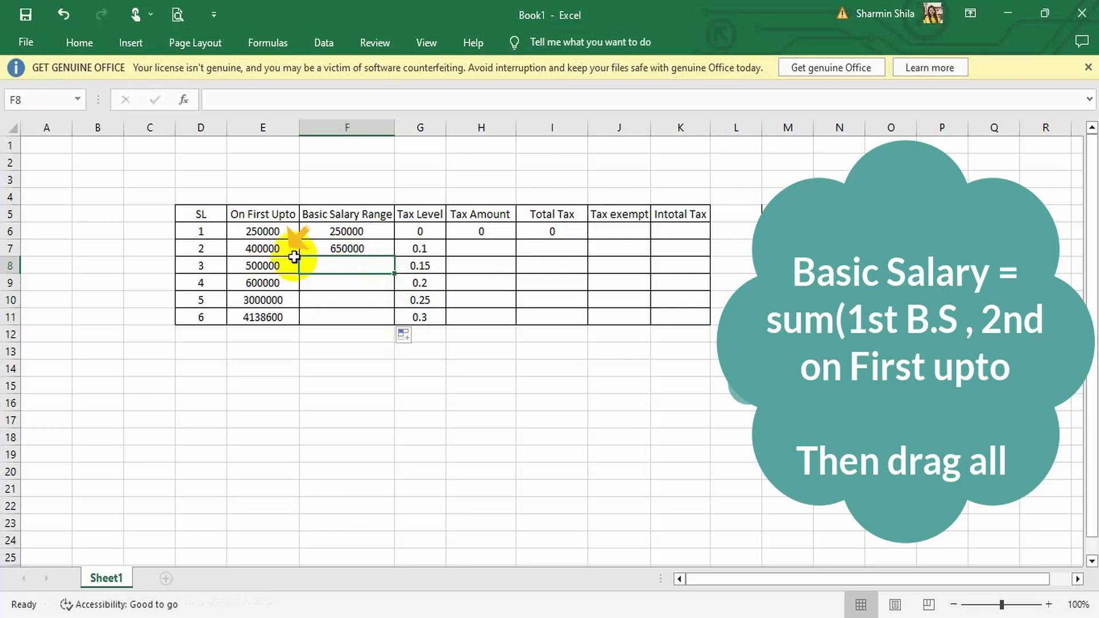
click(346, 247)
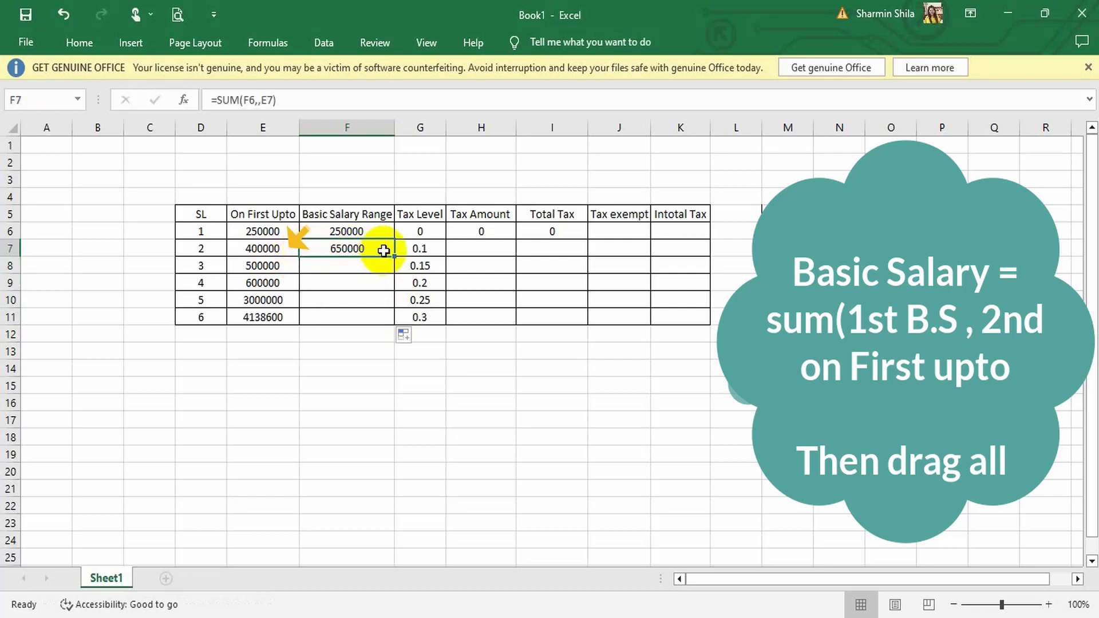
drag(394, 254, 392, 293)
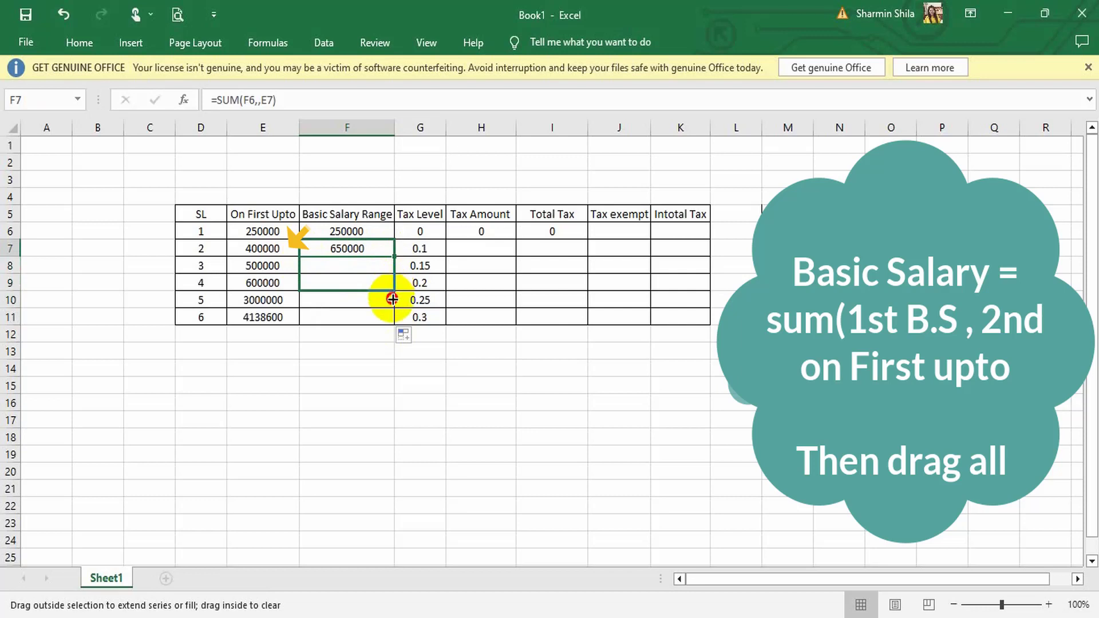
drag(392, 292, 392, 304)
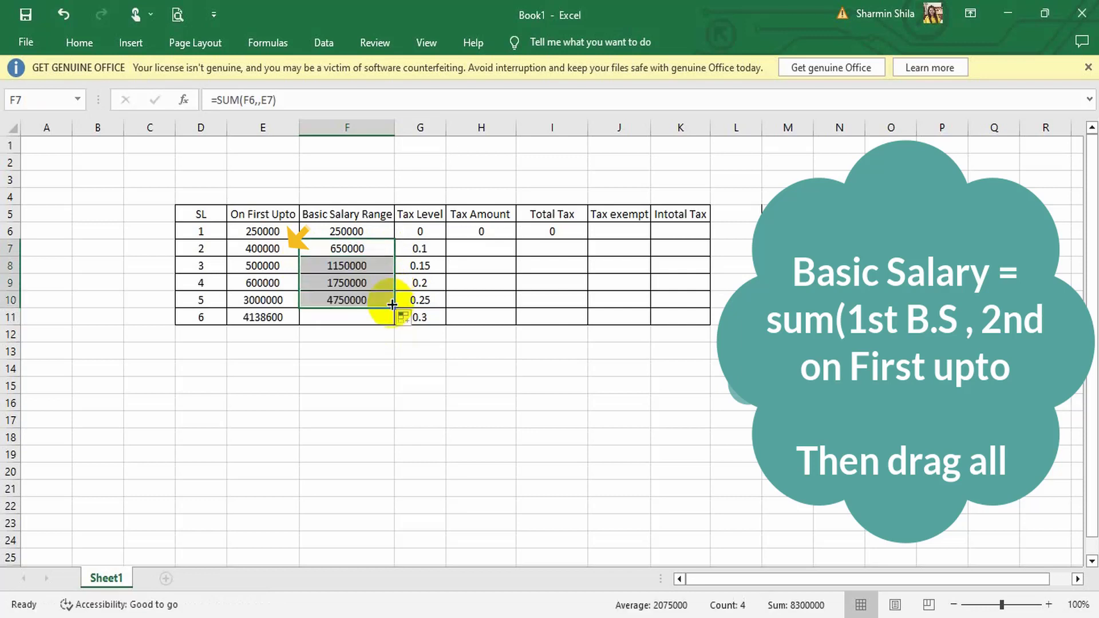
click(435, 267)
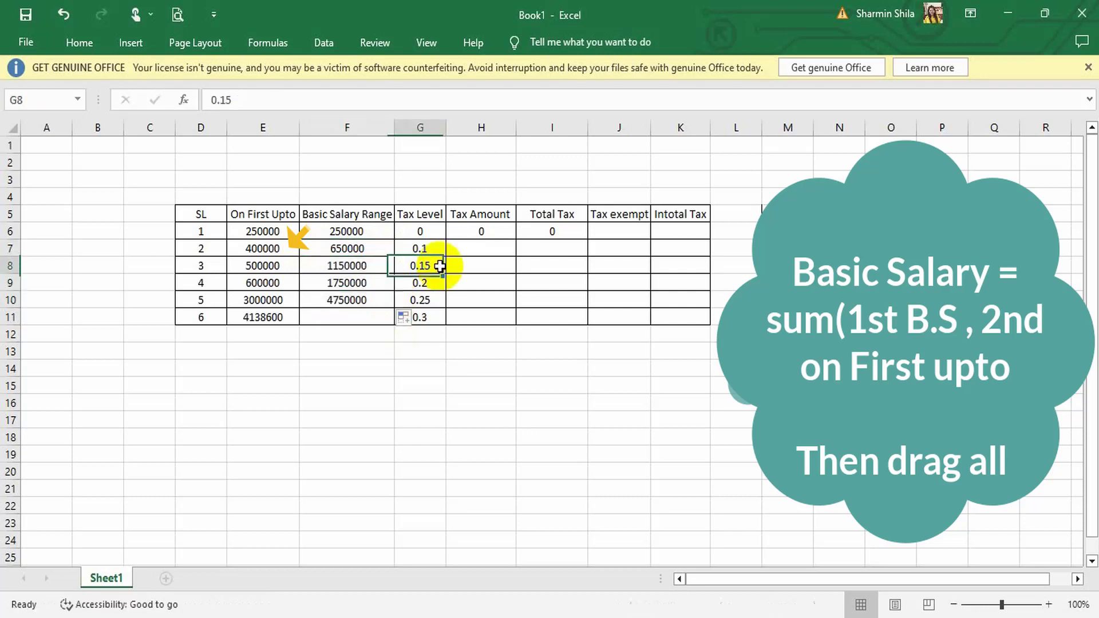
Start the Tax Amount entry in H7 and clear a mistyped formula.
click(487, 230)
click(480, 250)
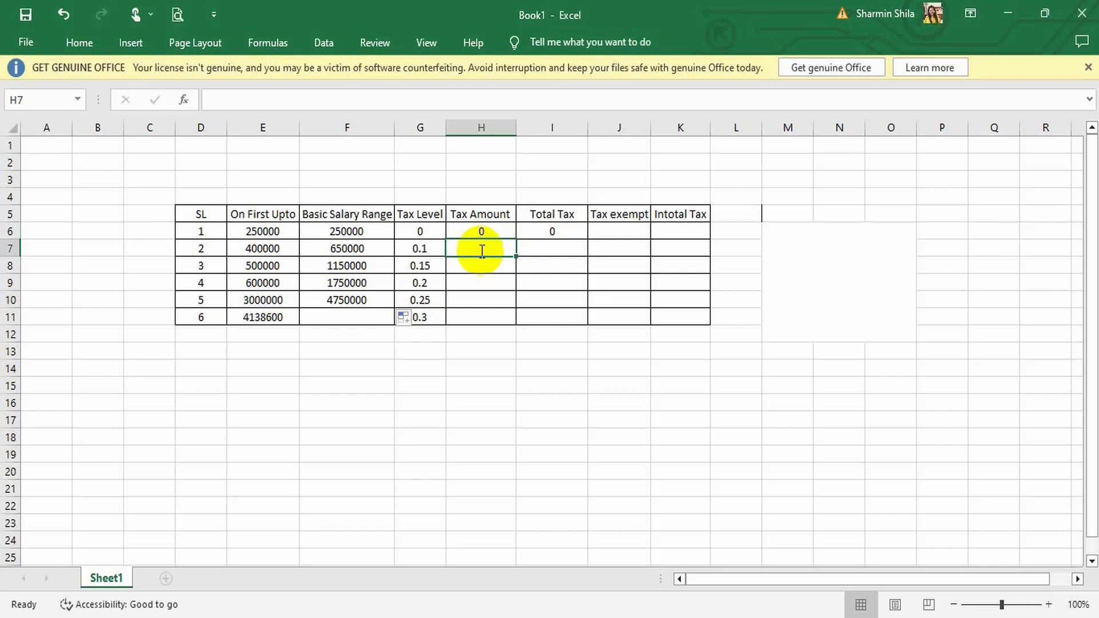
text(()
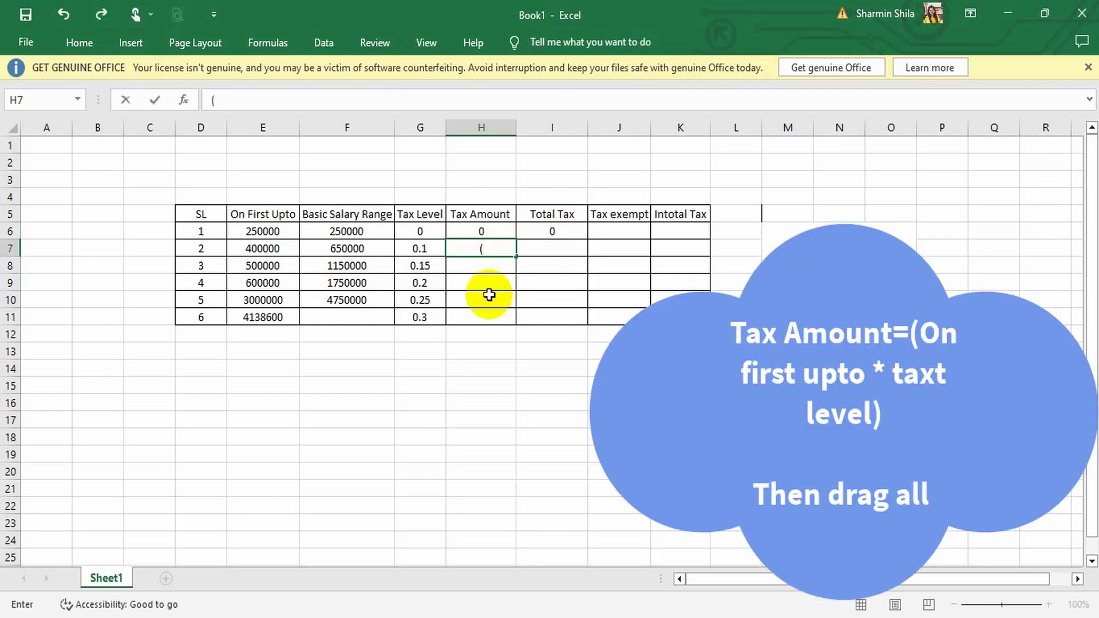
text(=)
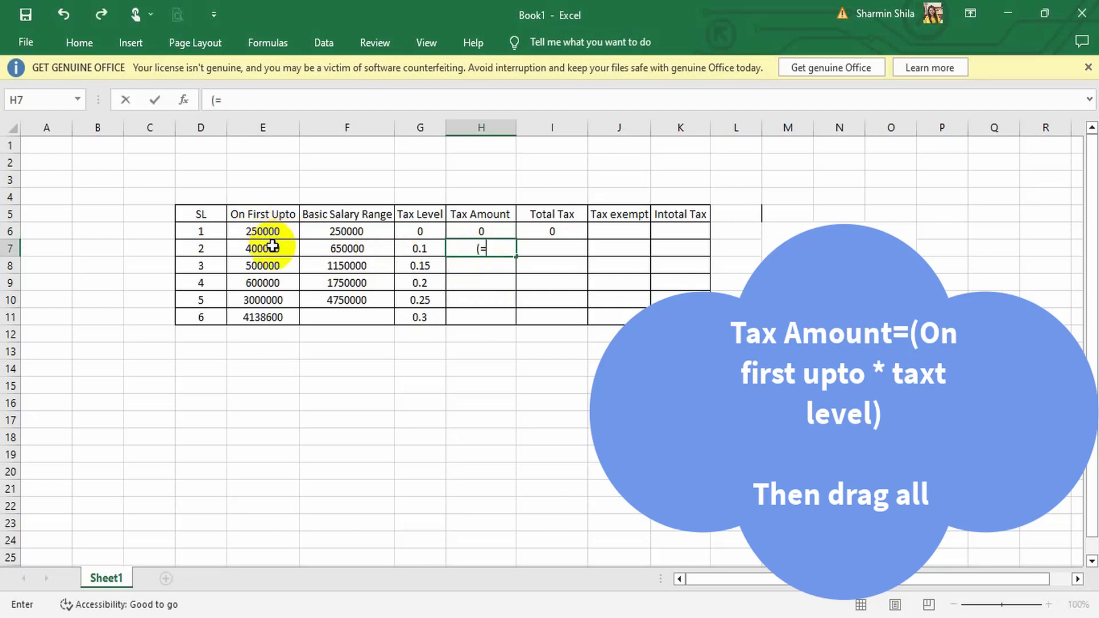
click(272, 246)
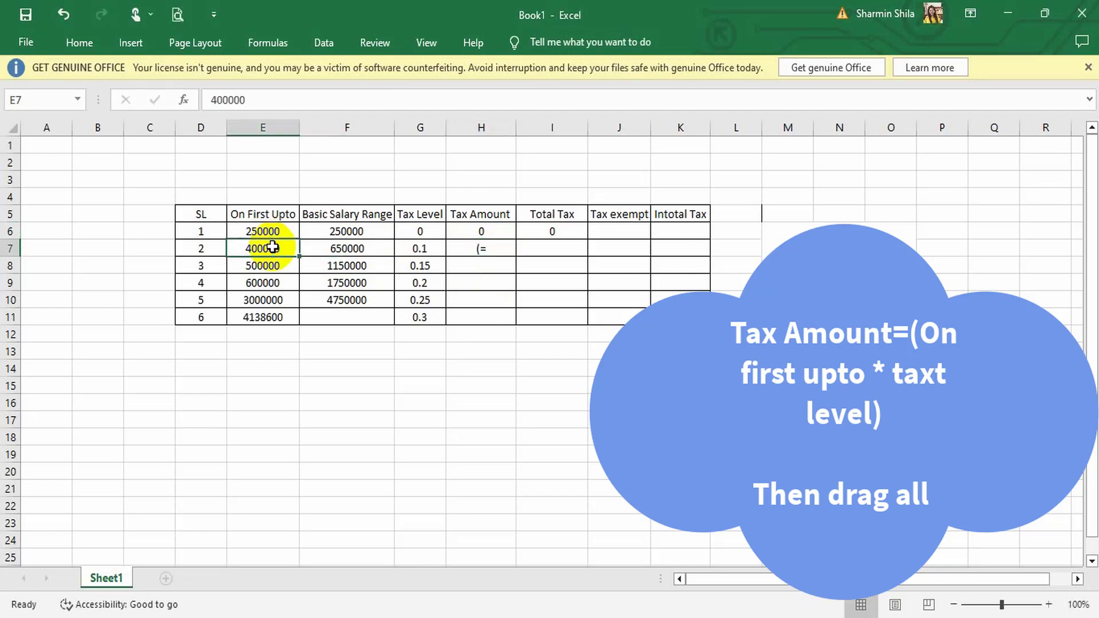
click(484, 248)
key(BackSpace)
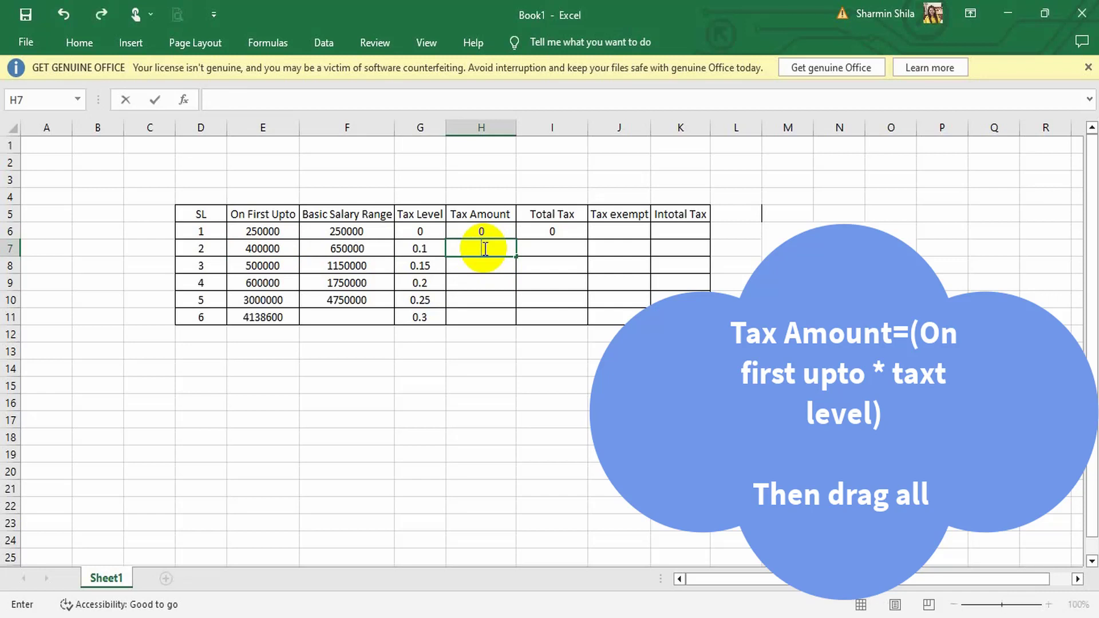
Enter =(E7*G7) in H7 and fill it down to H10 (40000, 75000, 120000, 750000).
text(=)
text(()
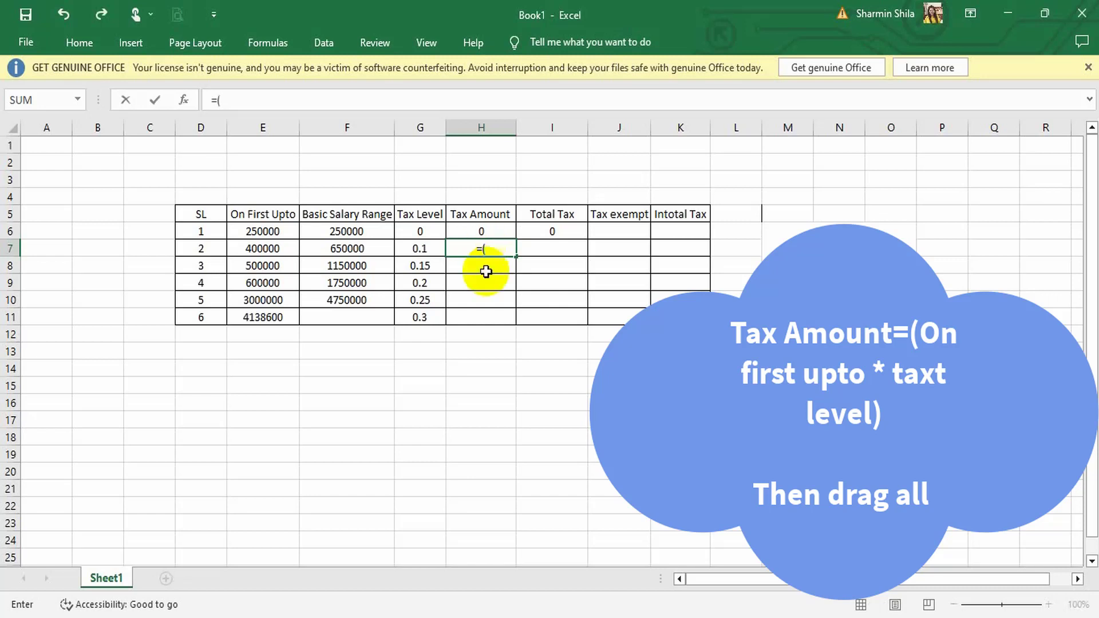
click(272, 252)
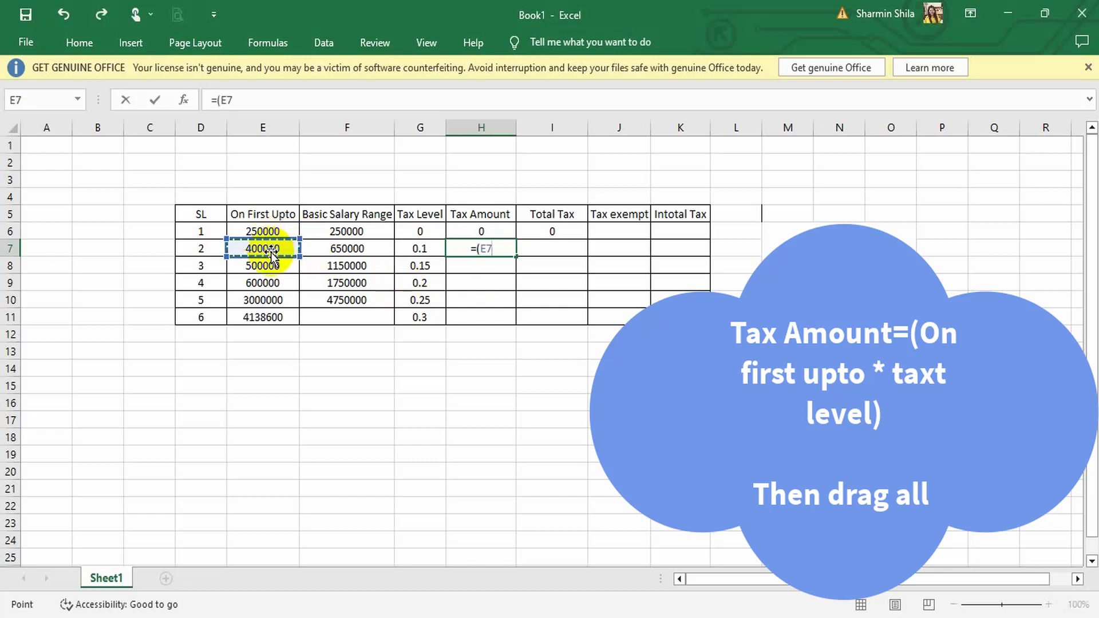
text(*)
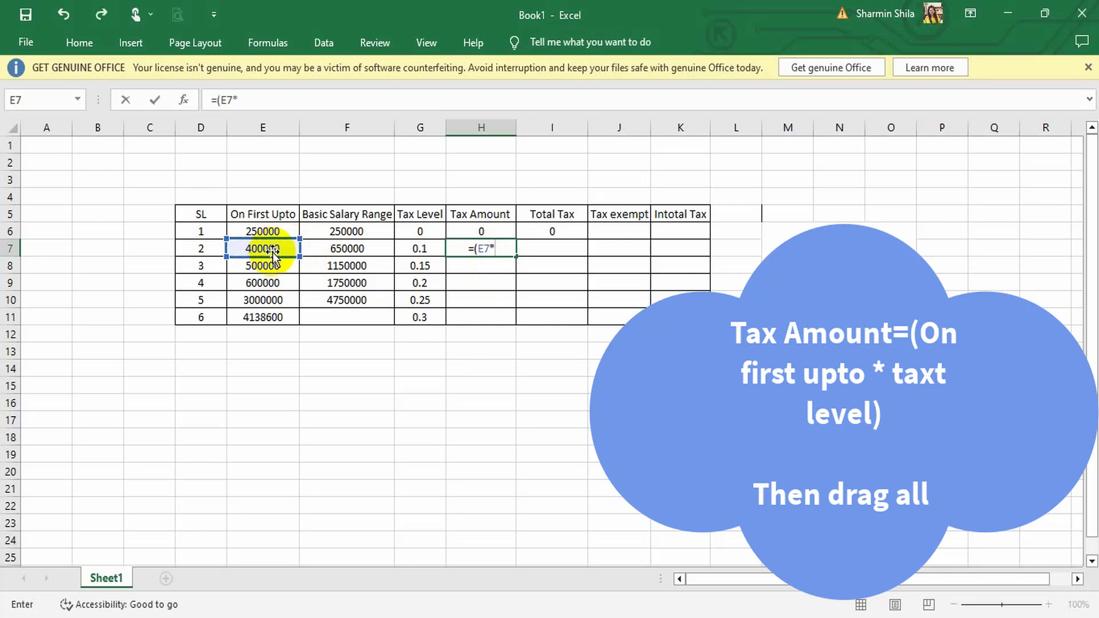
click(421, 250)
text())
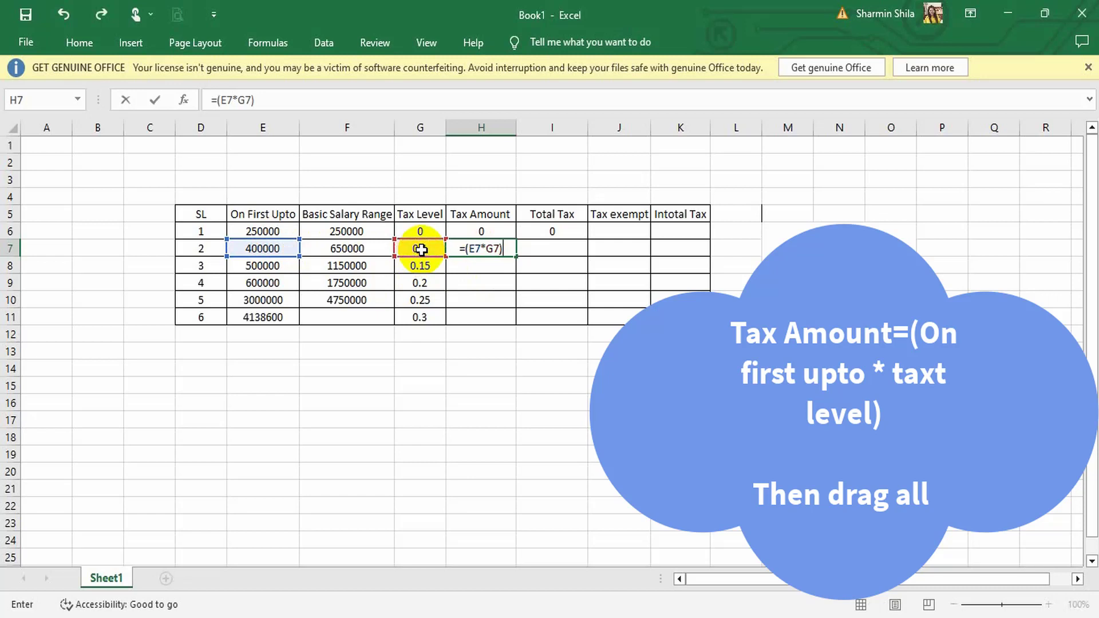
key(Return)
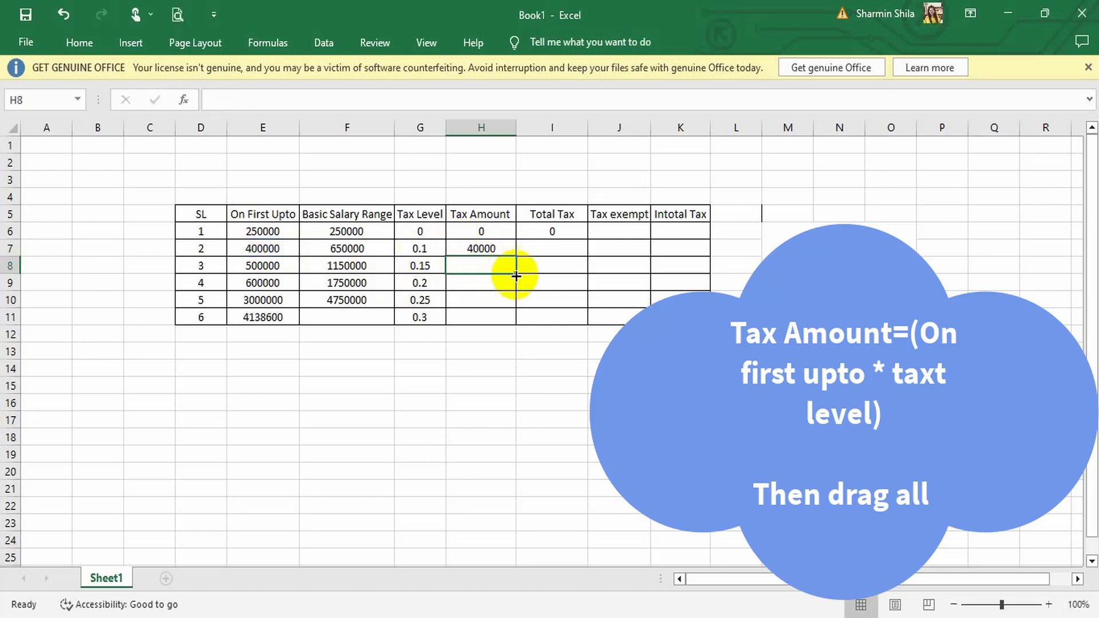
click(504, 248)
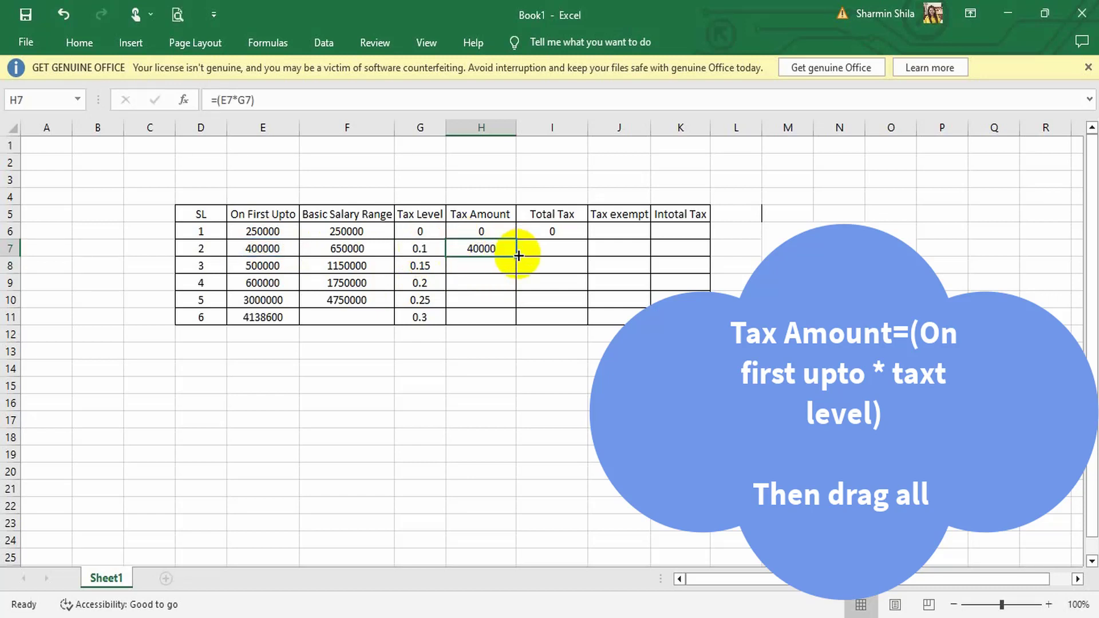
drag(517, 256, 515, 302)
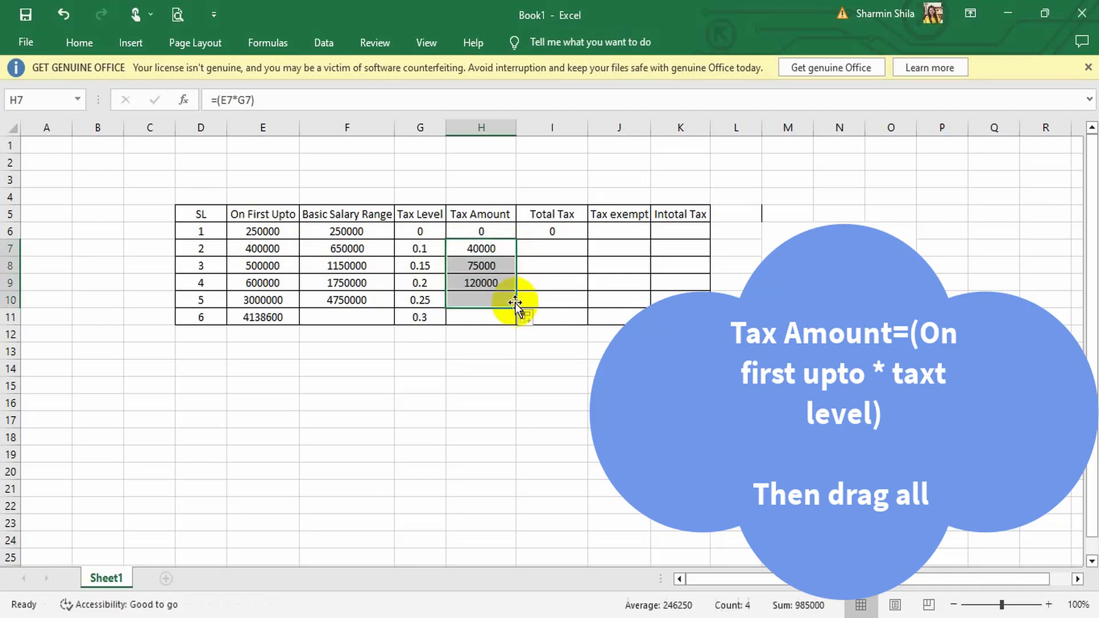
Enter =SUM(I6,H7) in I7, giving a Total Tax of 40000.
click(561, 236)
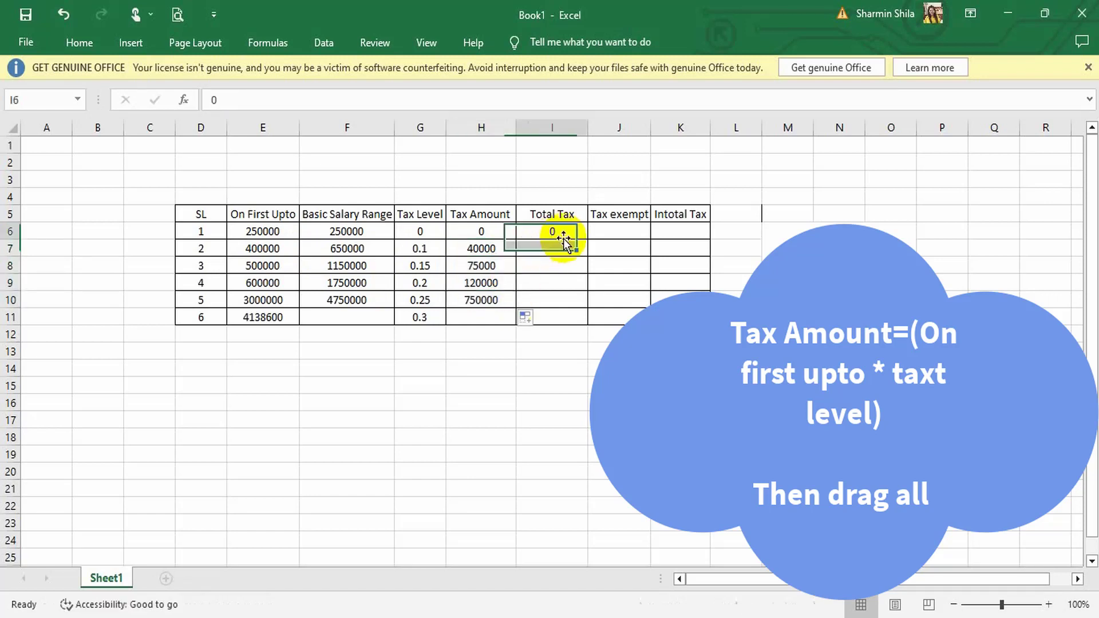
drag(564, 244, 563, 244)
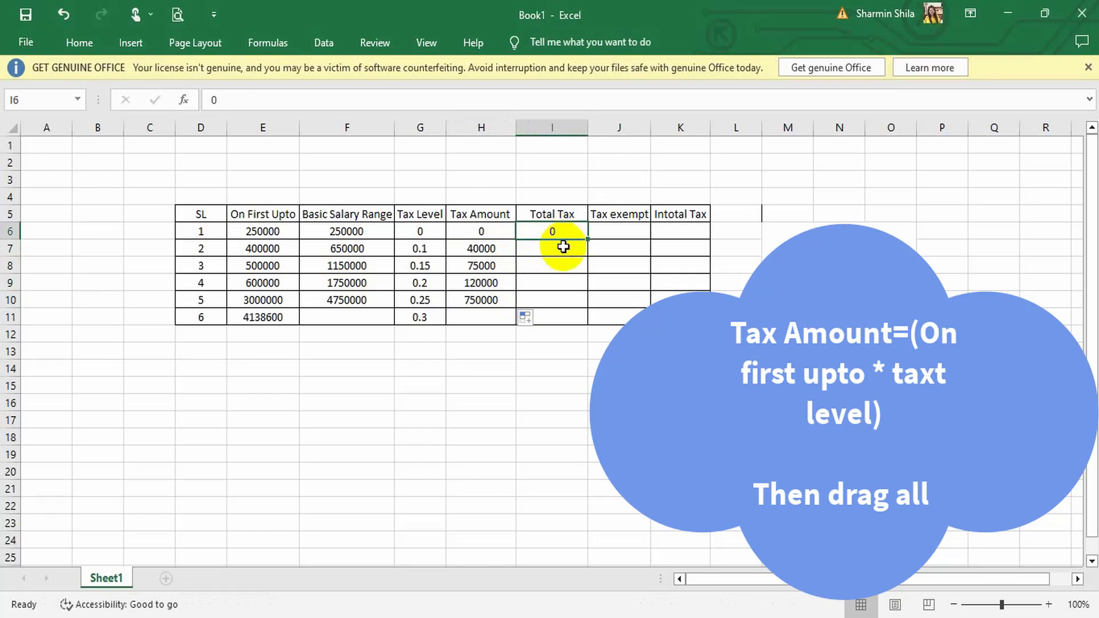
click(564, 247)
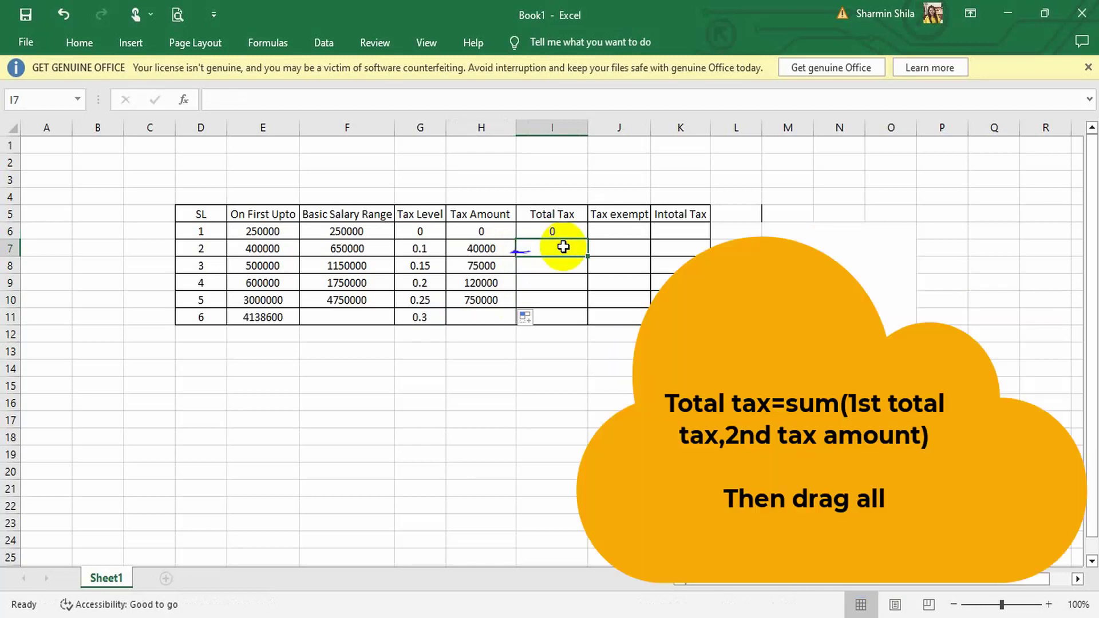
text(=)
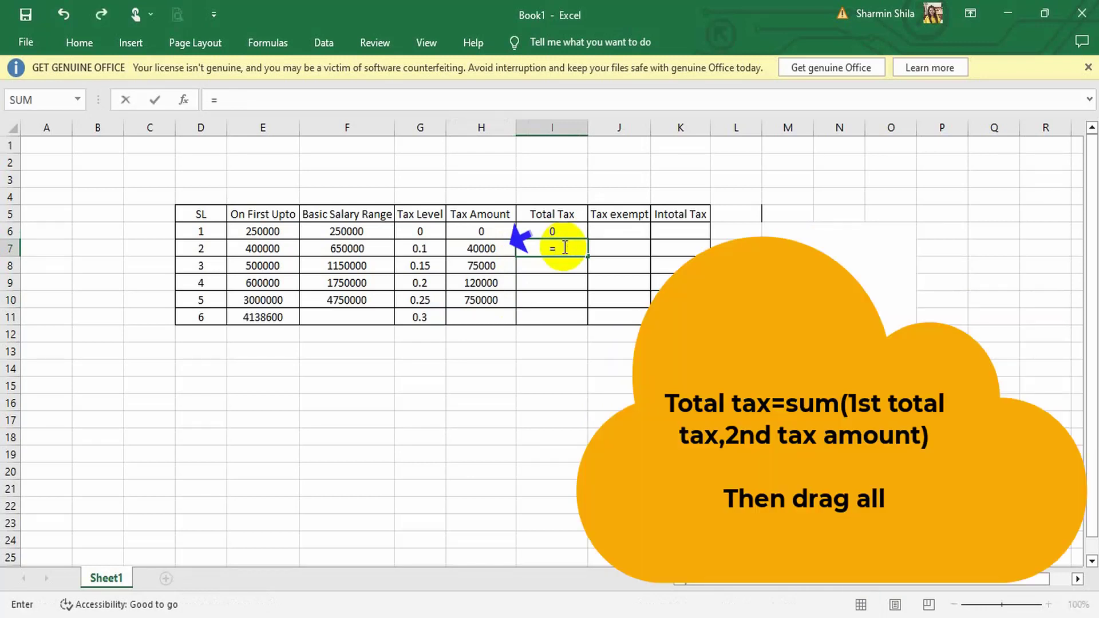
text(sum)
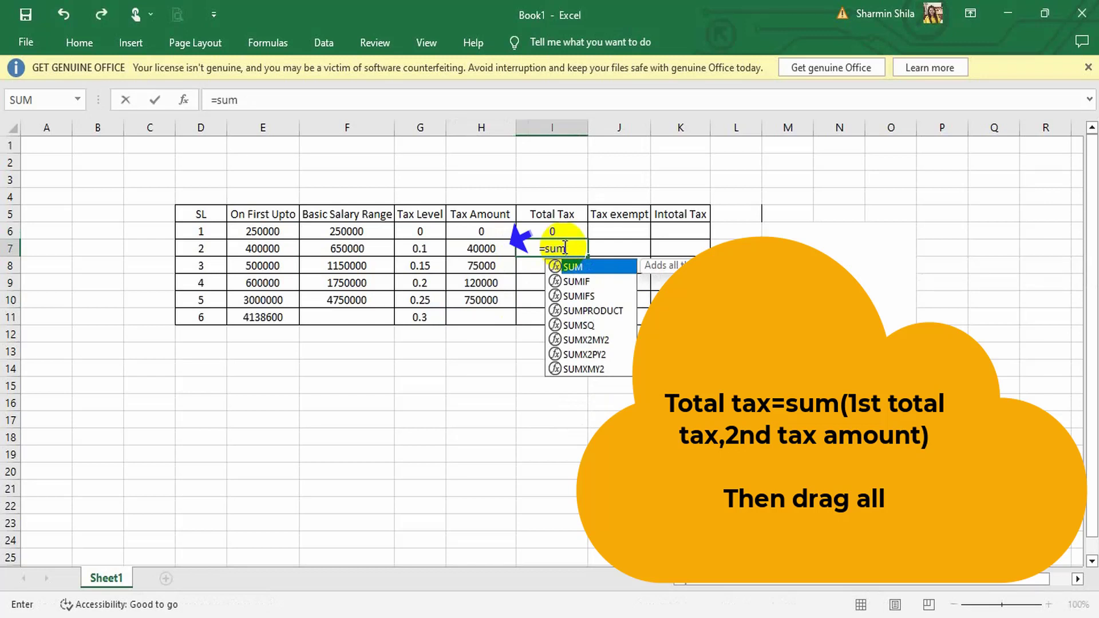
text(()
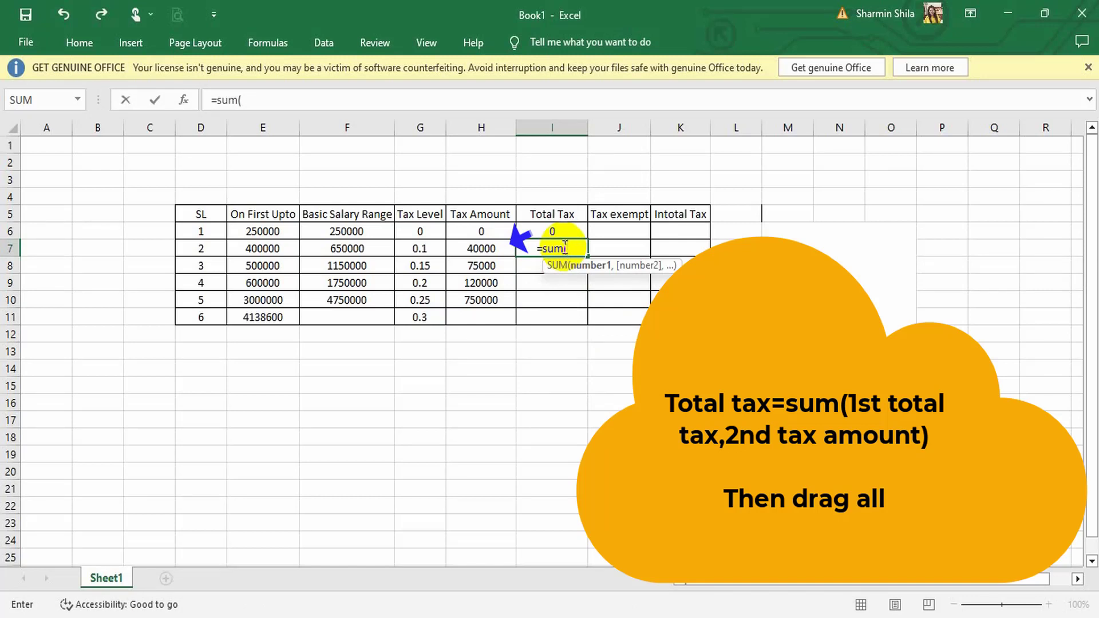
click(549, 233)
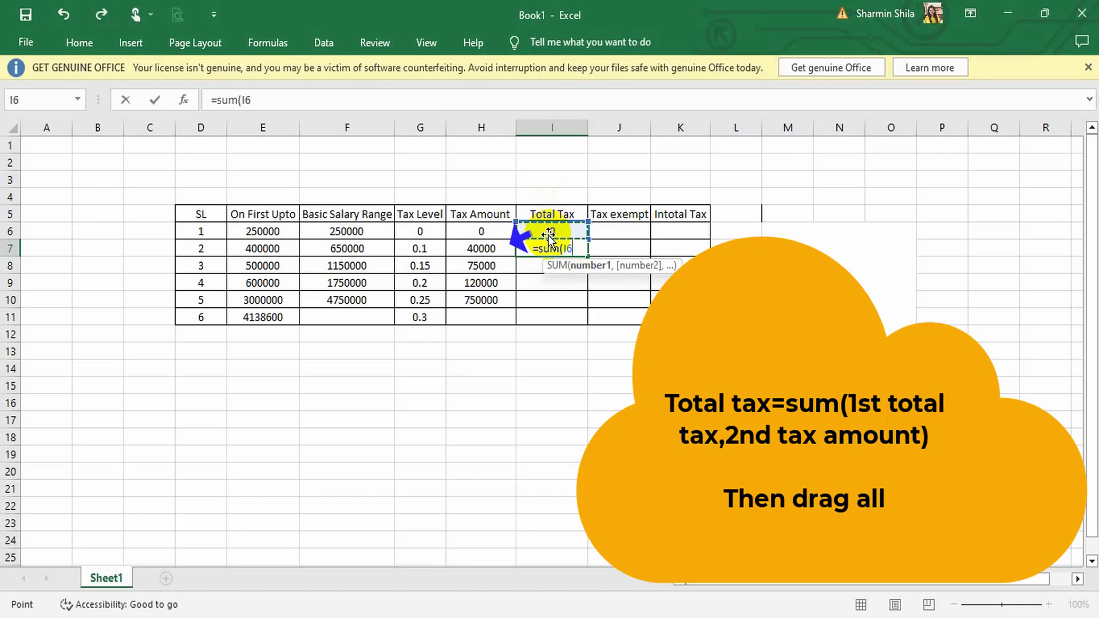
text(')
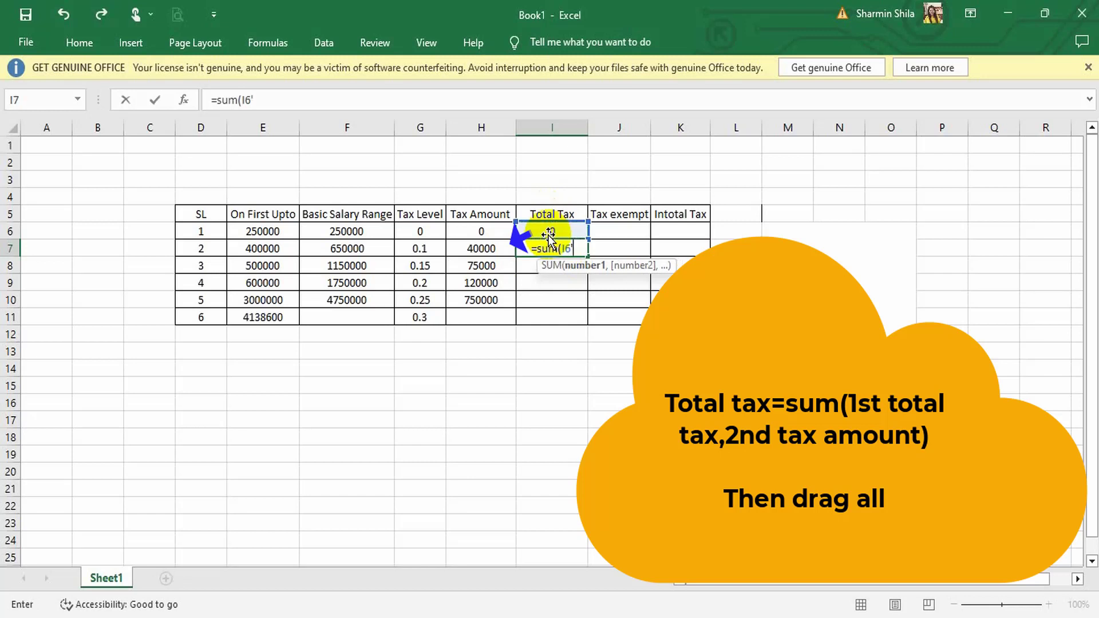
key(BackSpace)
text(,)
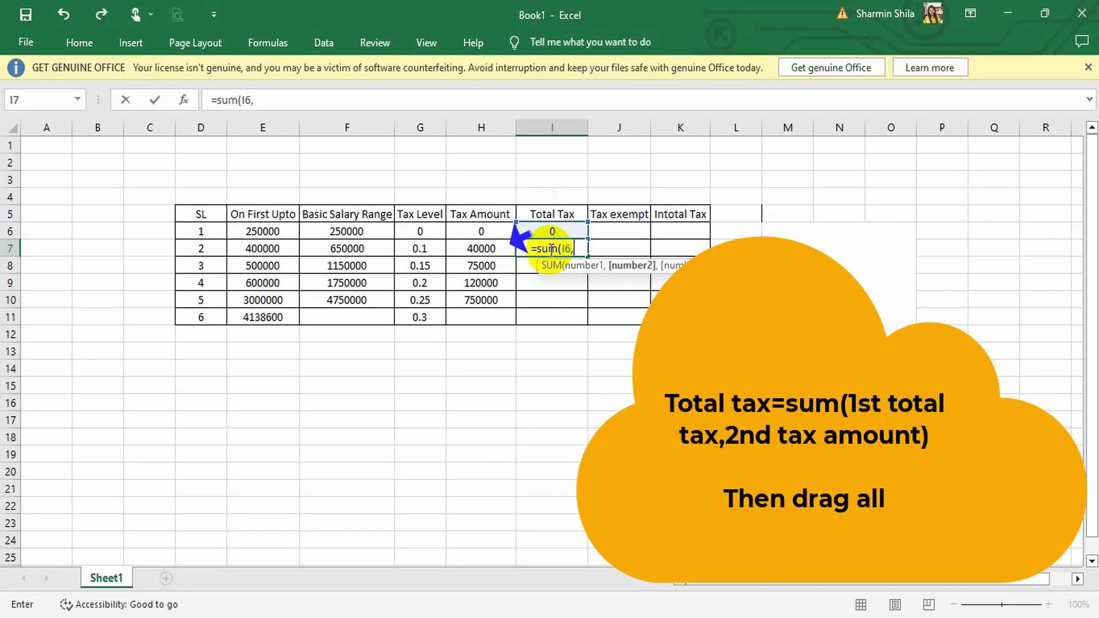
click(471, 247)
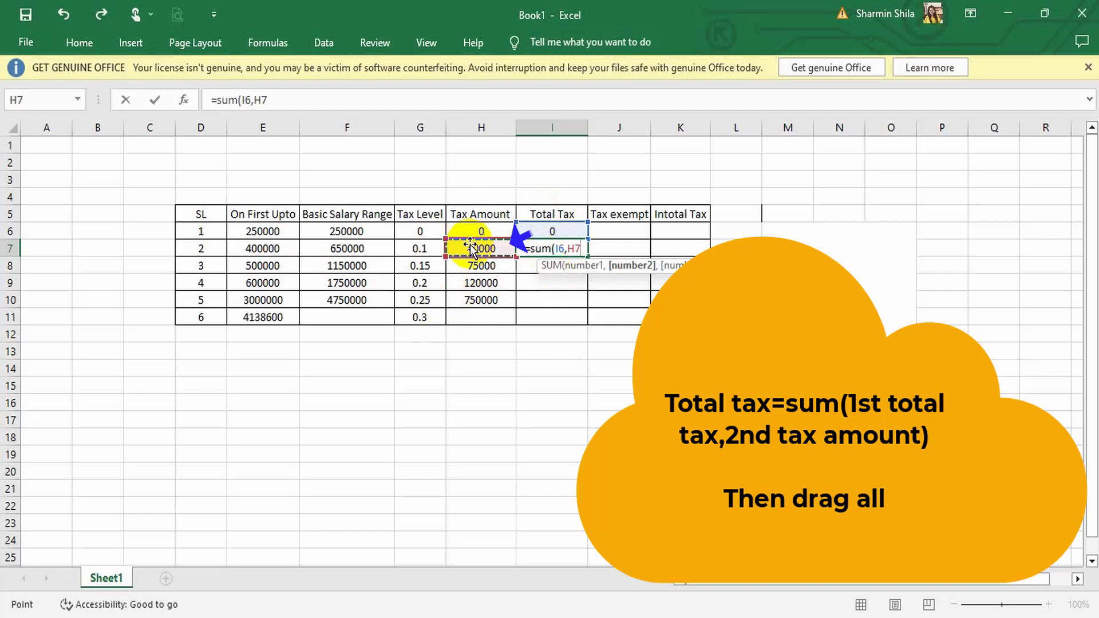
key(Return)
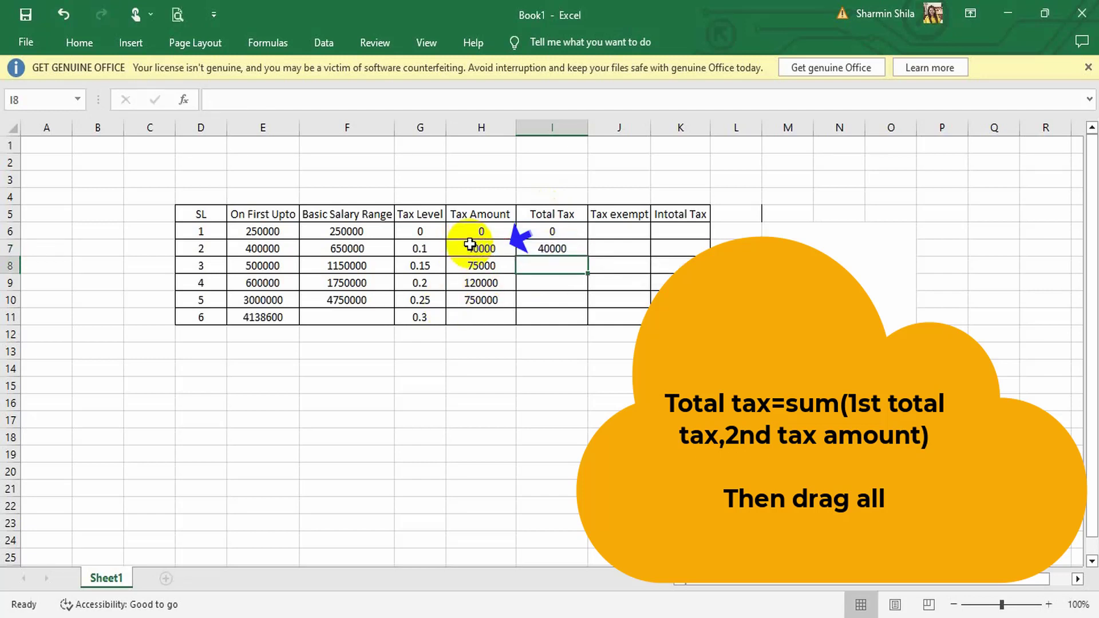
Fill the I7 Total Tax formula down to I10, giving 115000, 235000 and 985000.
click(553, 249)
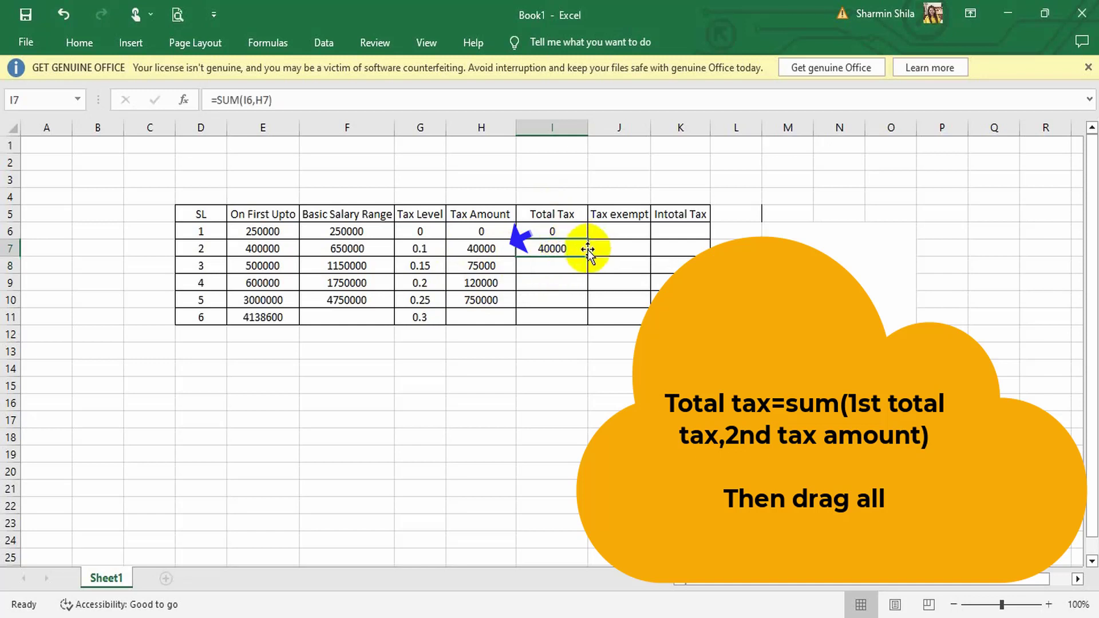
drag(588, 250, 582, 307)
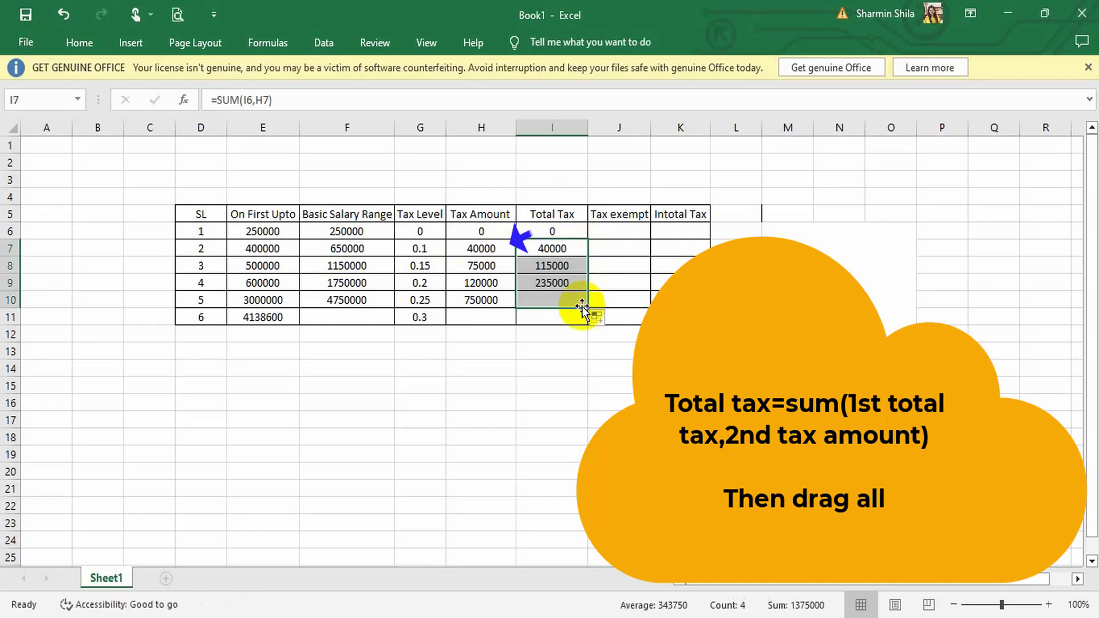
click(618, 231)
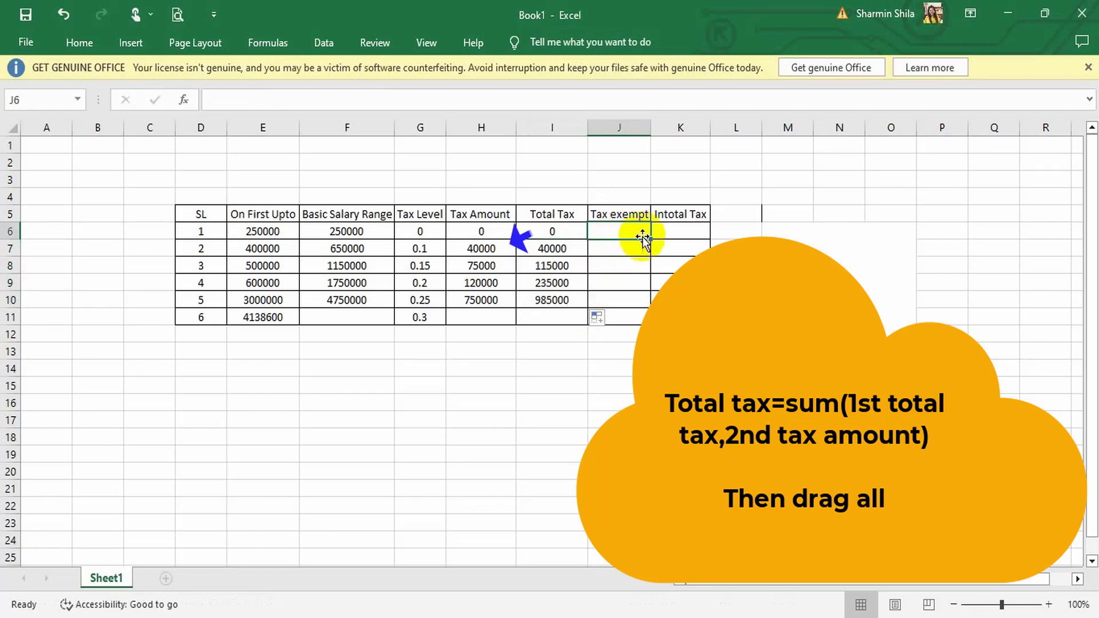
Merge the Tax exempt cells J6:J11 into one cell.
drag(642, 237, 642, 318)
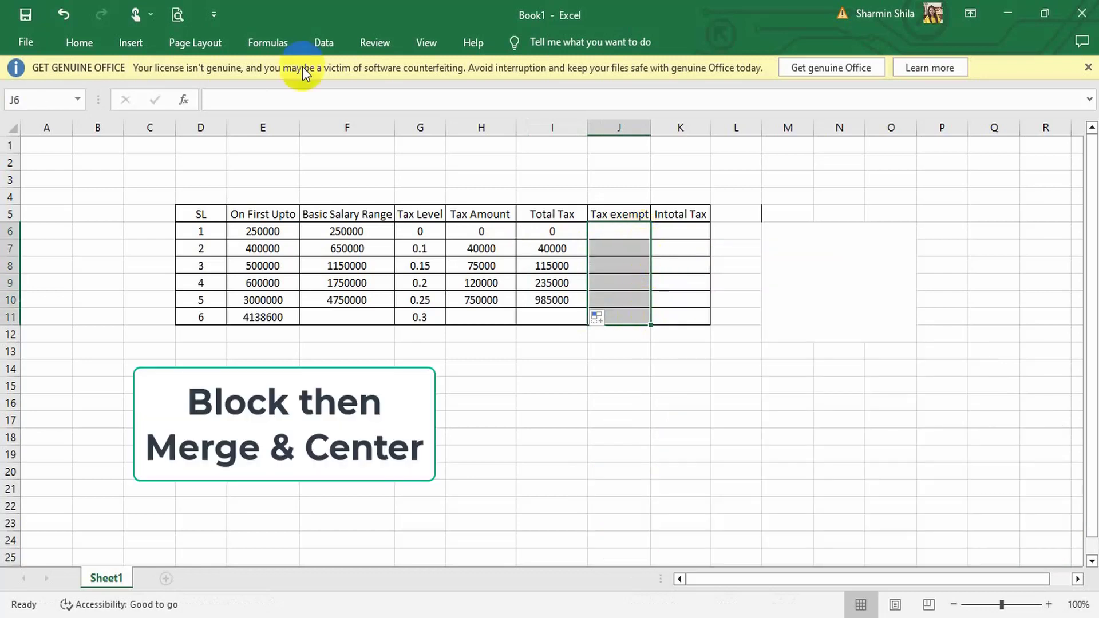
click(75, 44)
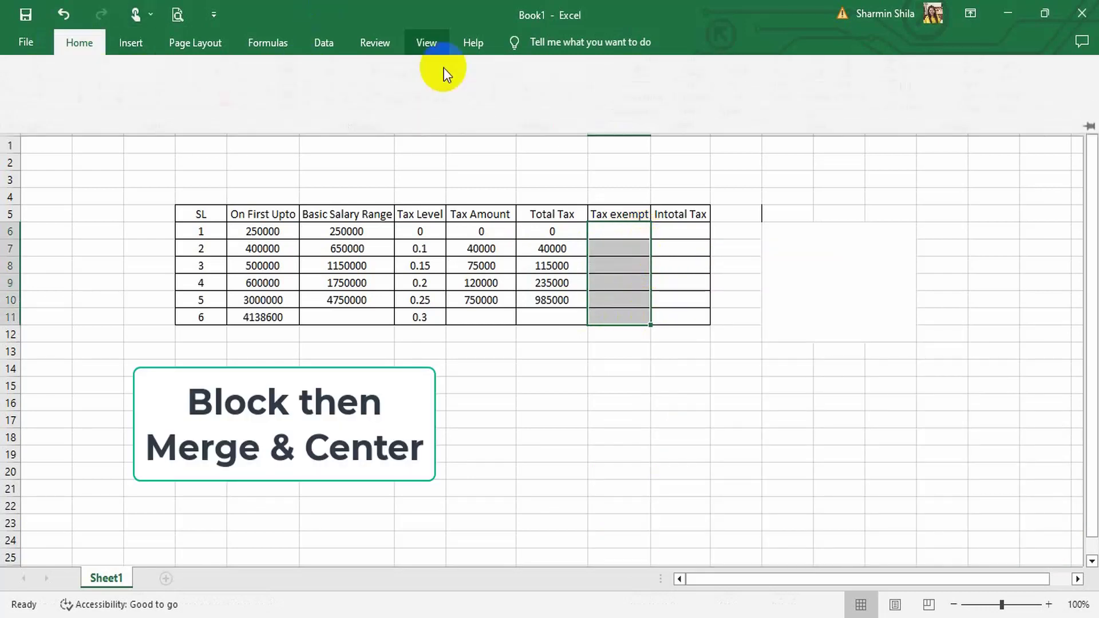
click(417, 103)
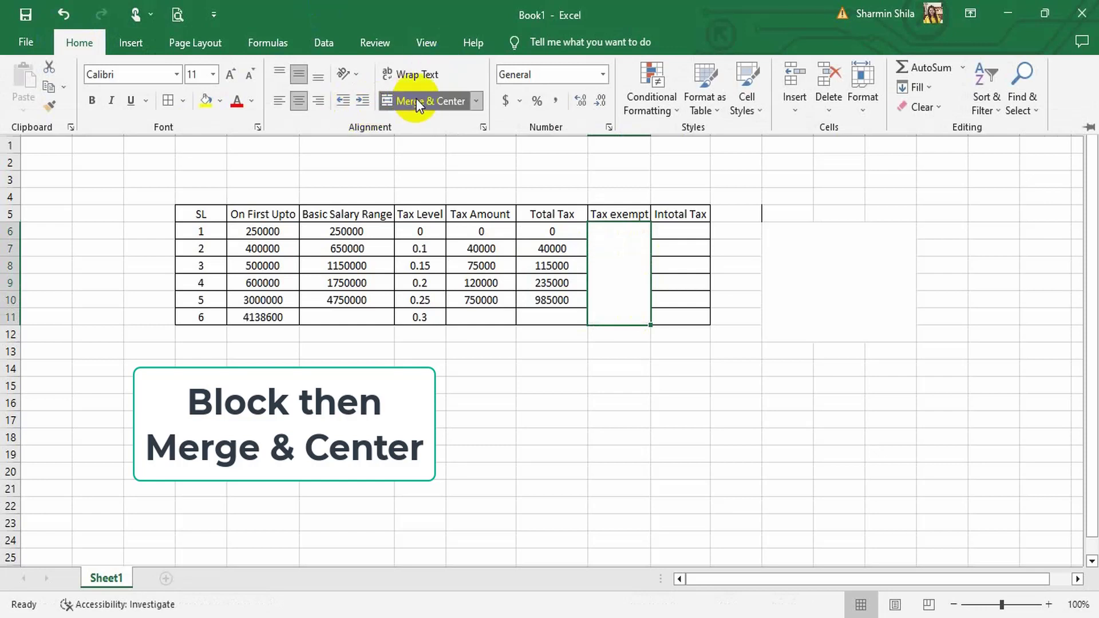
Merge the Intotal Tax cells K6:K11 into one cell.
click(678, 259)
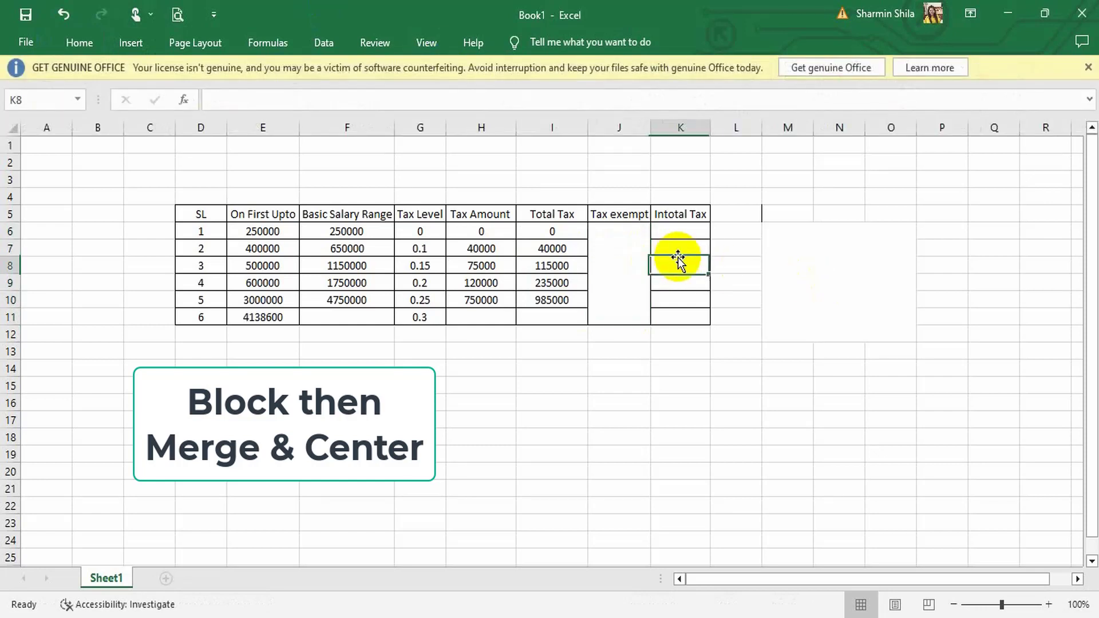
drag(677, 233, 680, 313)
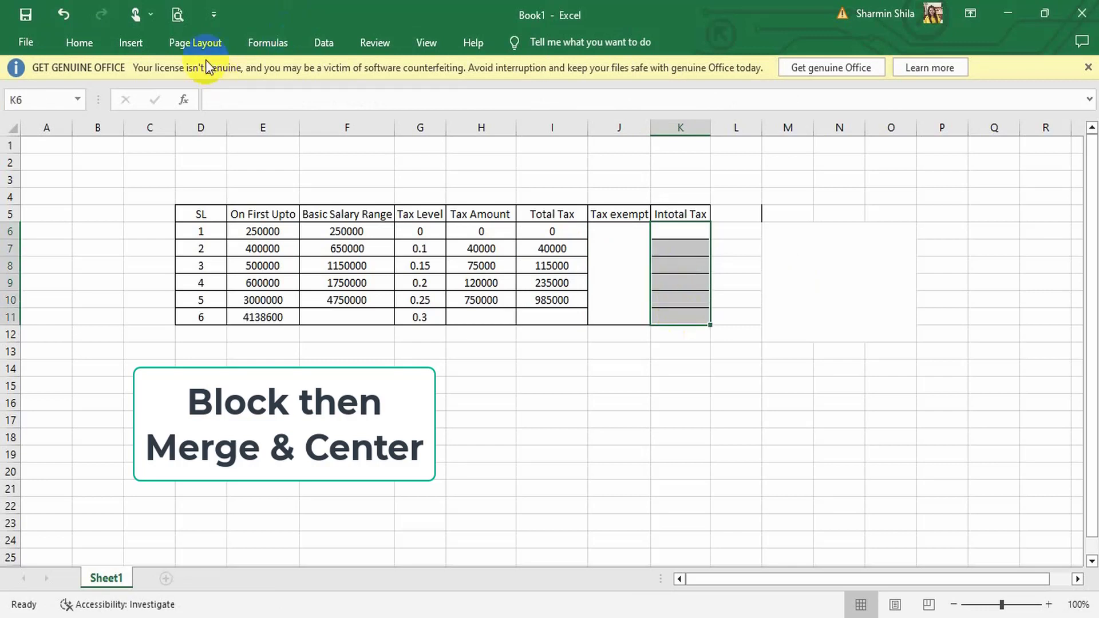
click(88, 44)
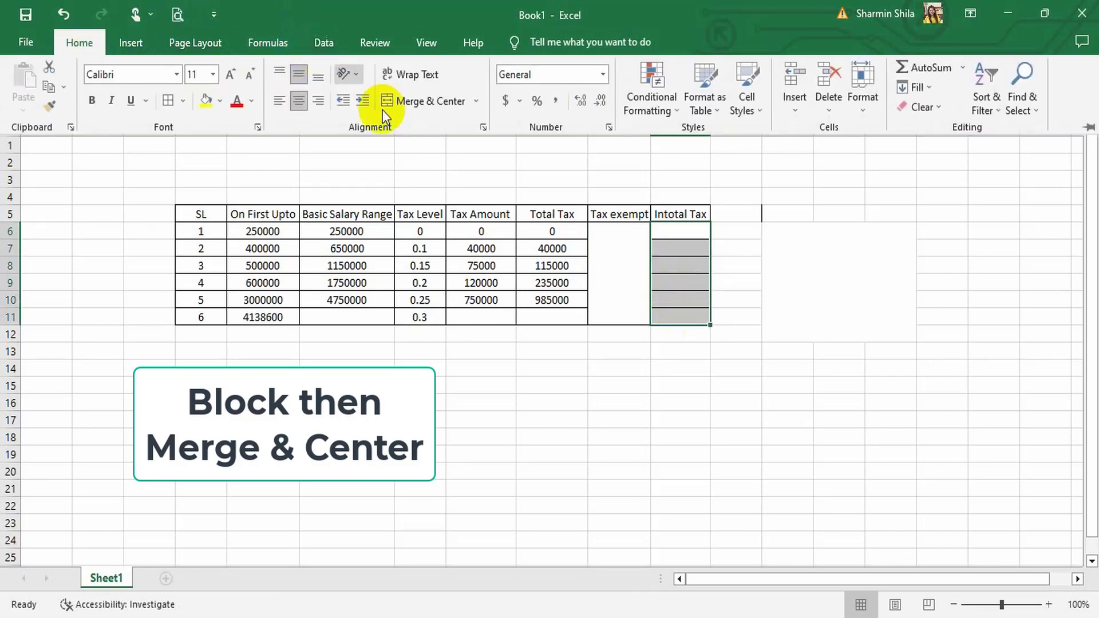
click(428, 105)
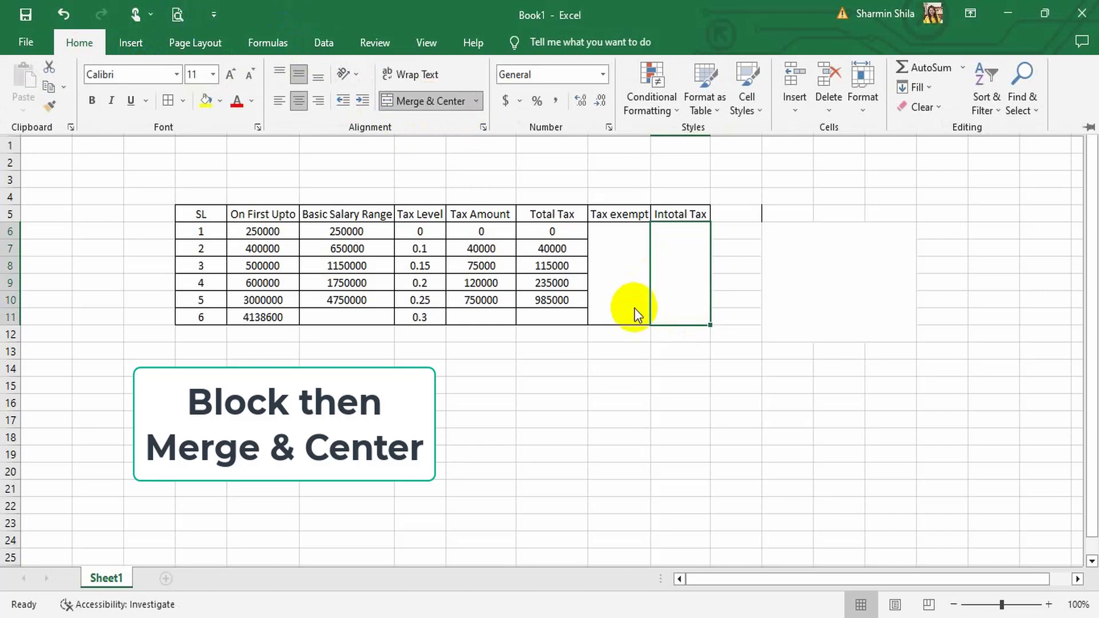
click(616, 284)
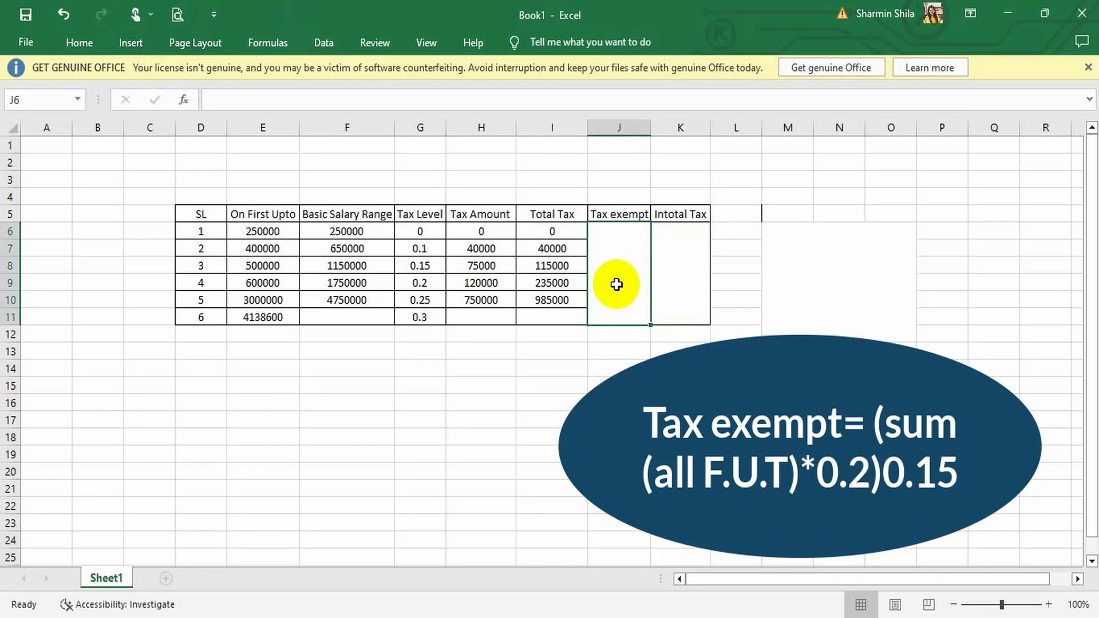
Enter =(SUM(E6:E11)*0.2)*0.15 in the merged Tax exempt cell, accepting Excel's correction, showing 266658.
text(=()
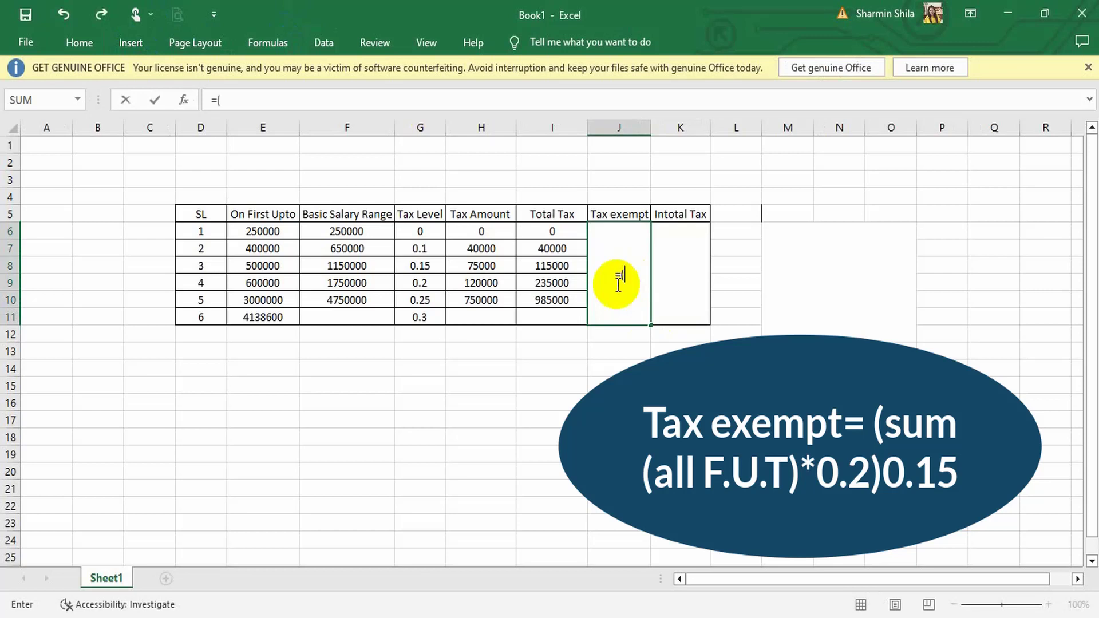
text(sum)
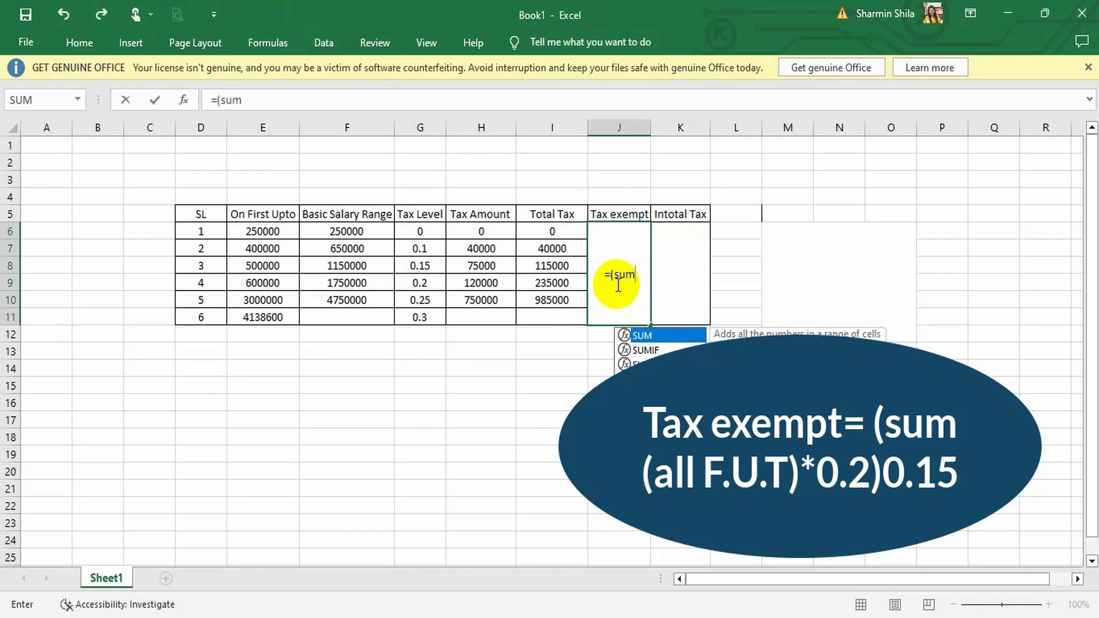
text(()
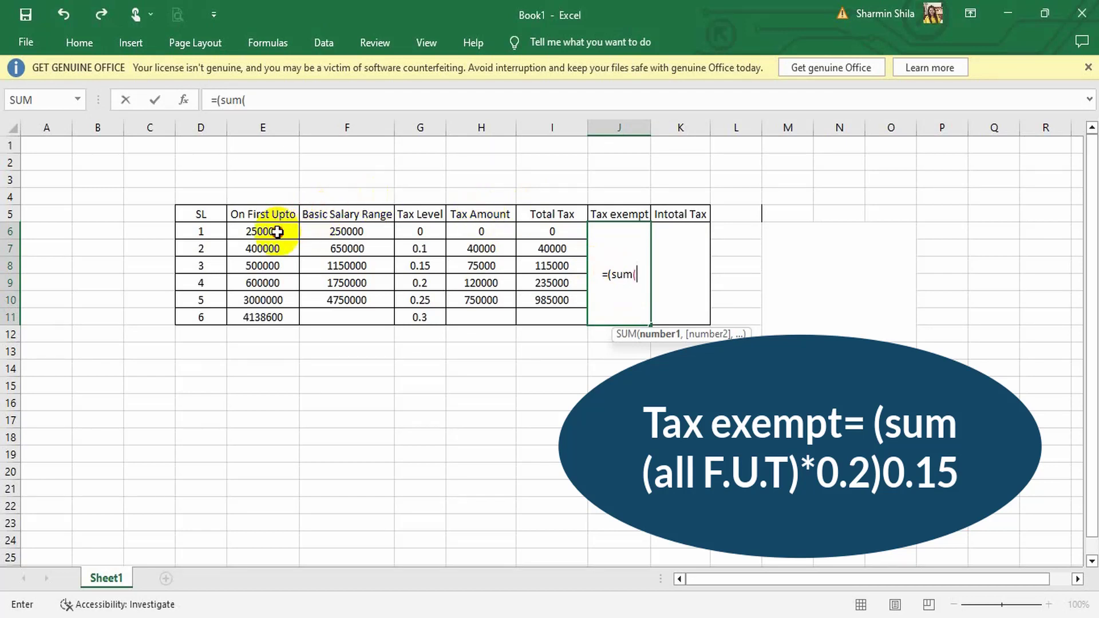
drag(278, 231, 277, 316)
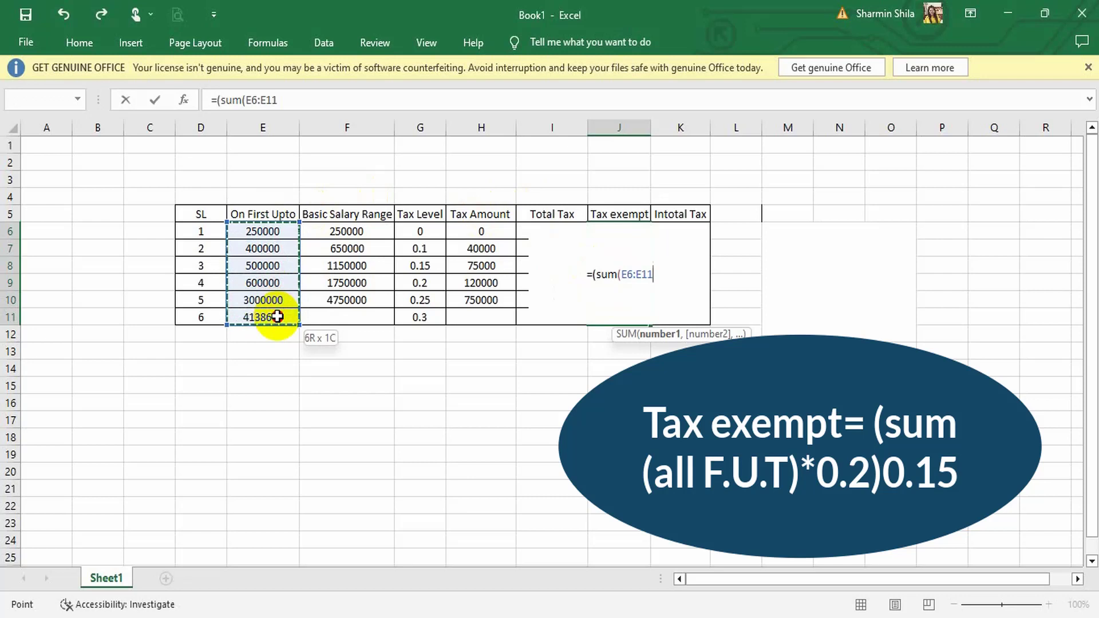
drag(277, 317, 277, 317)
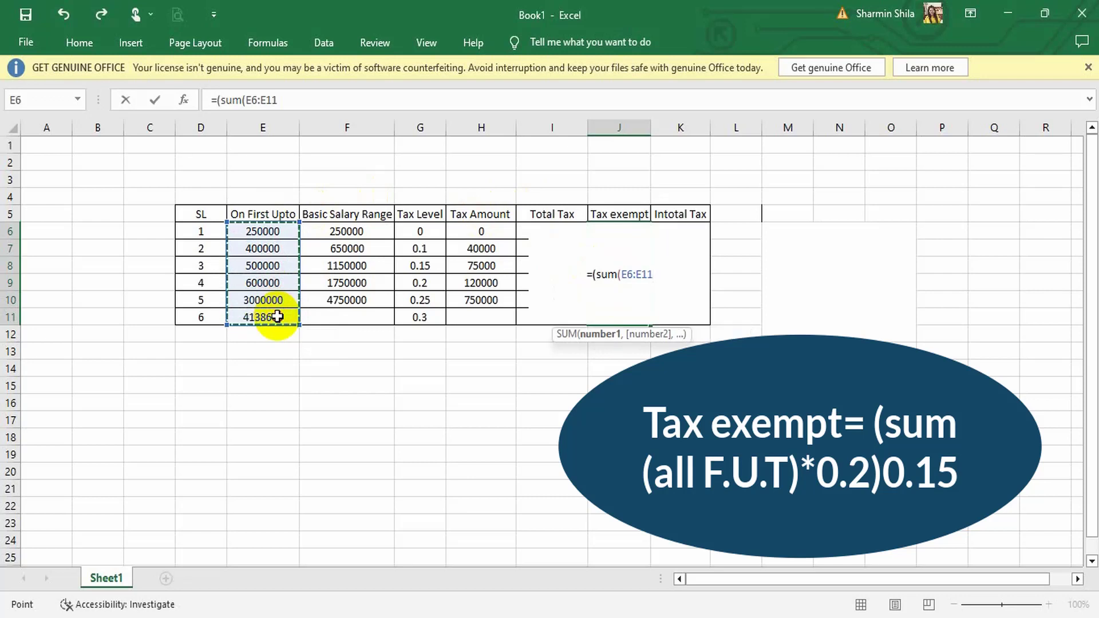
text())
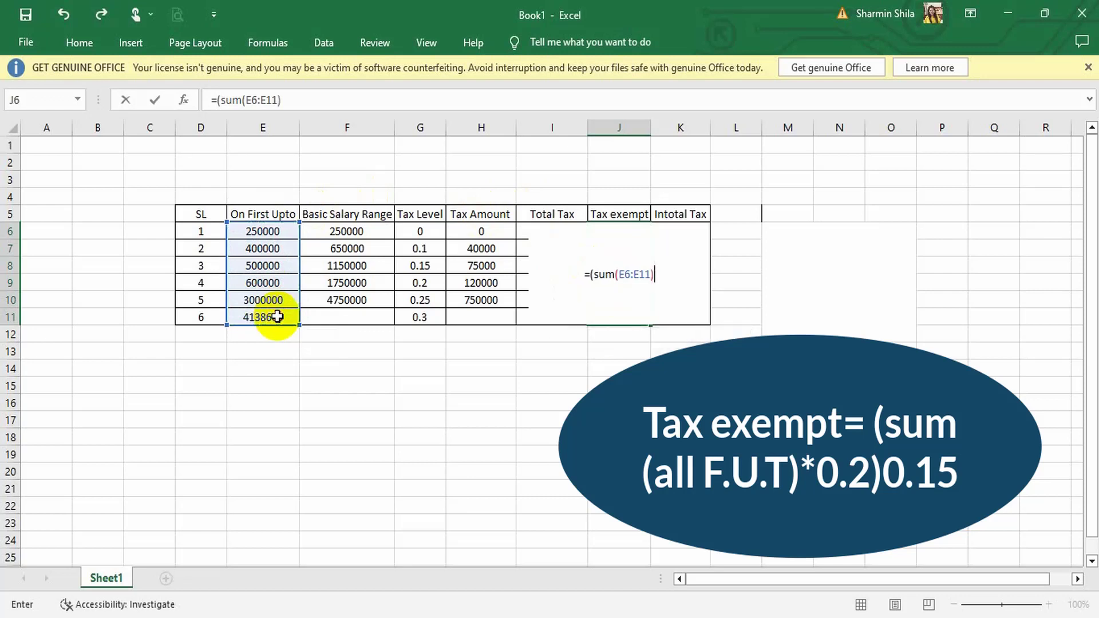
text(*0)
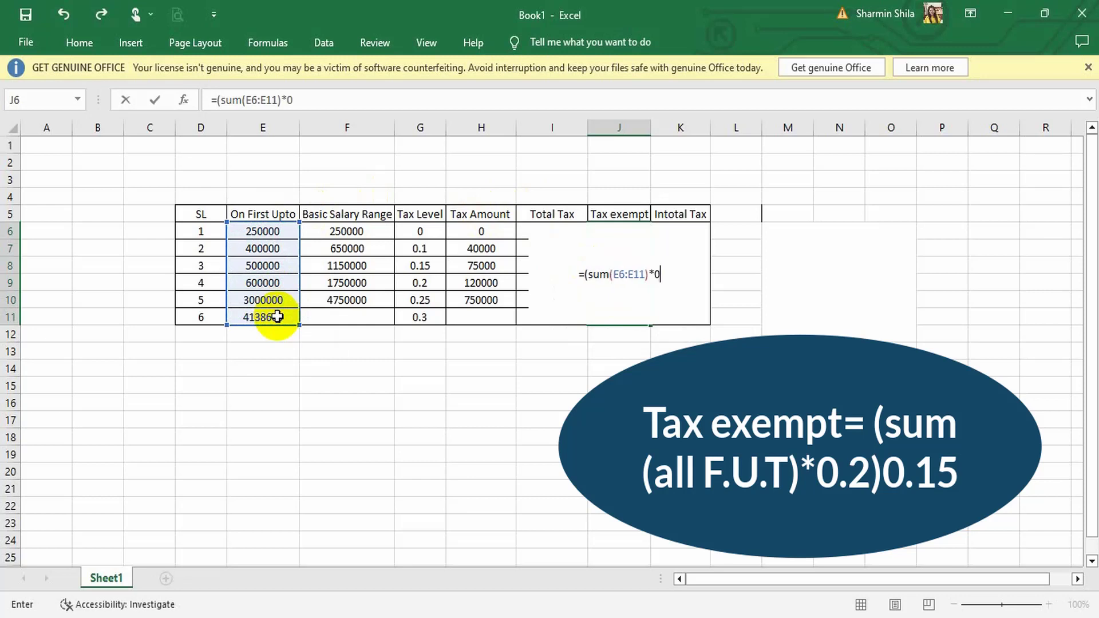
text(.2)
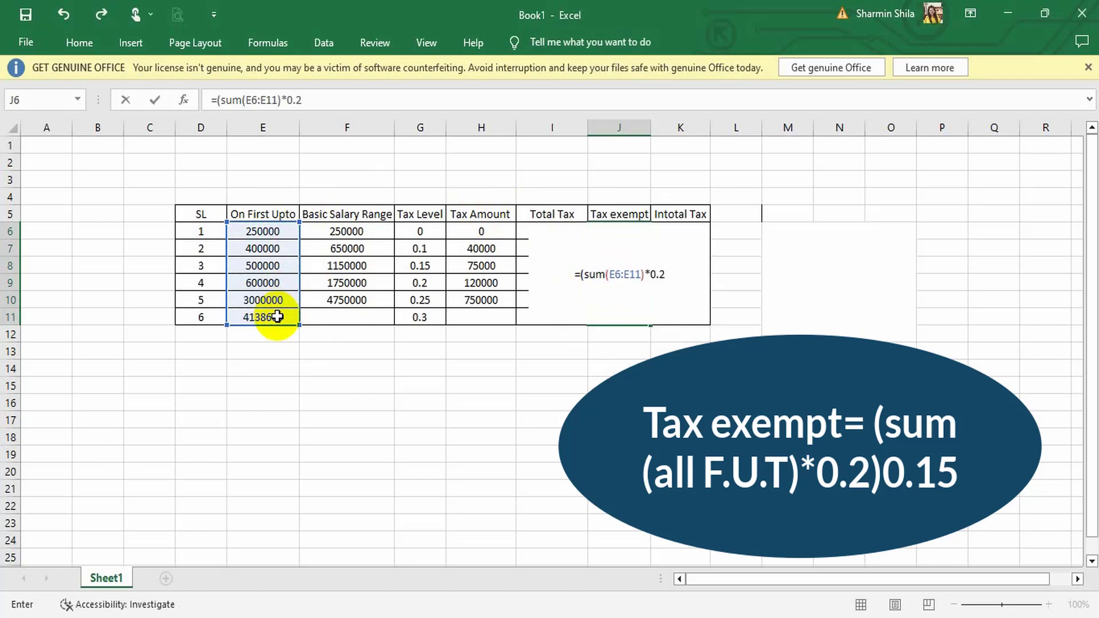
text())
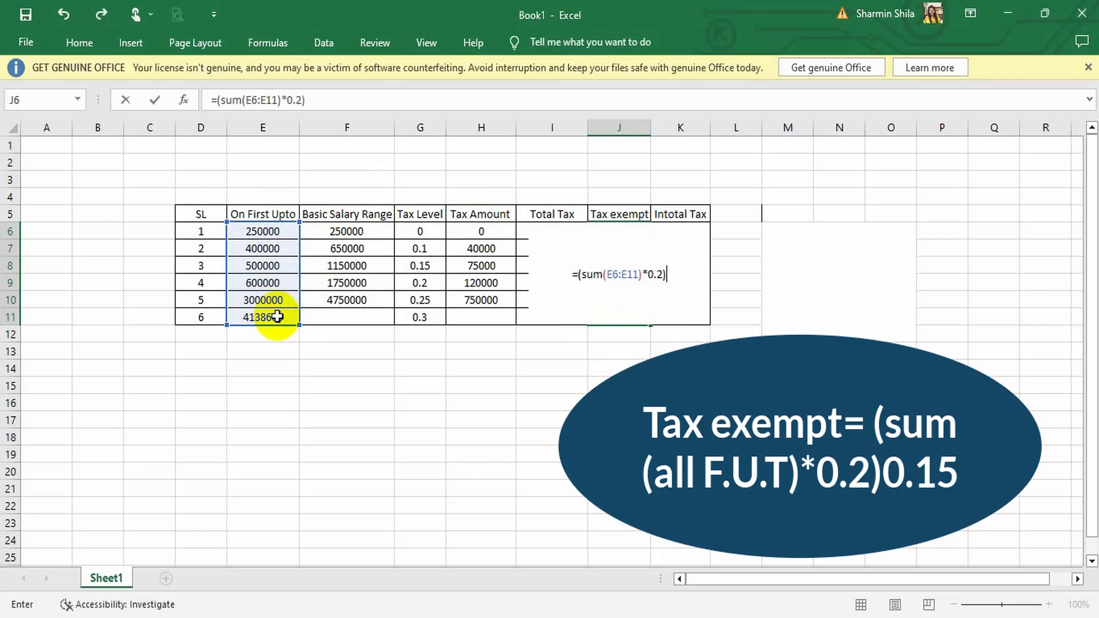
text(0)
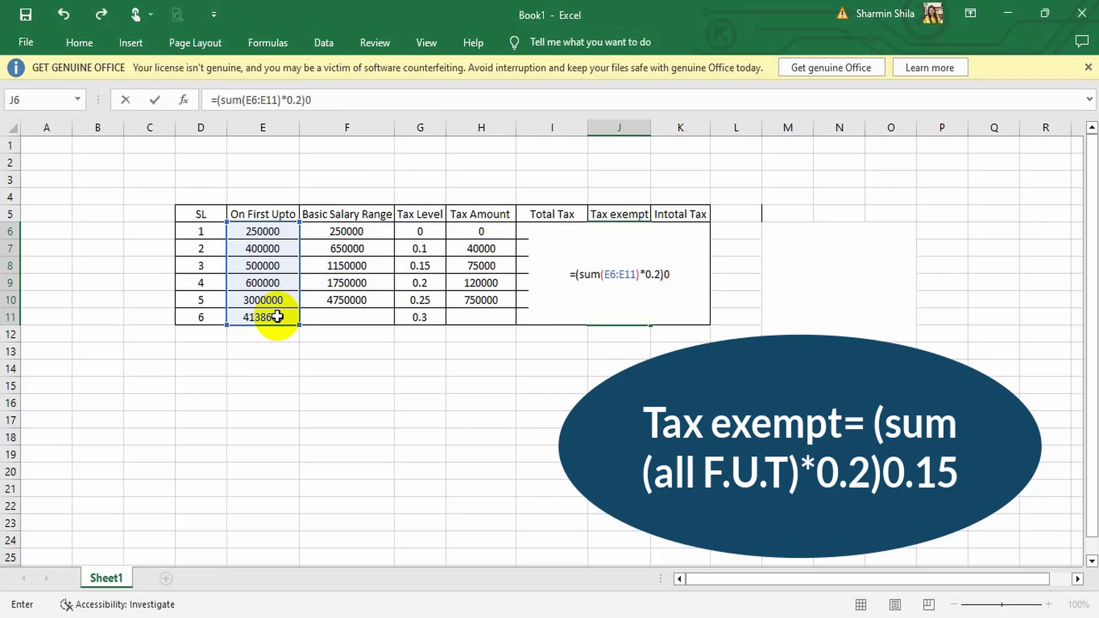
text(.15)
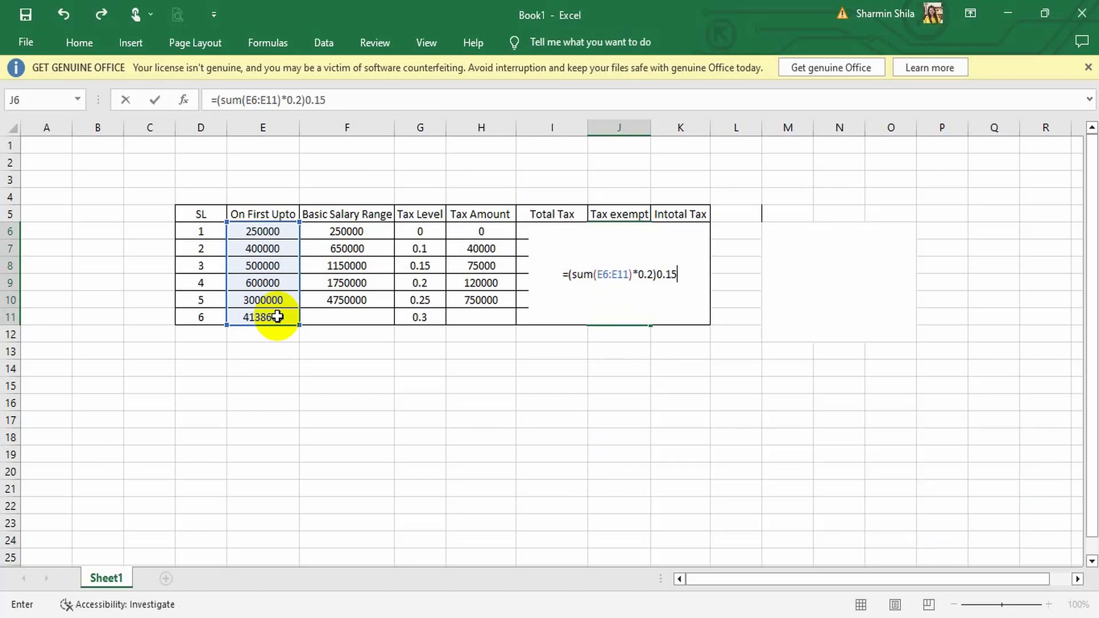
key(Return)
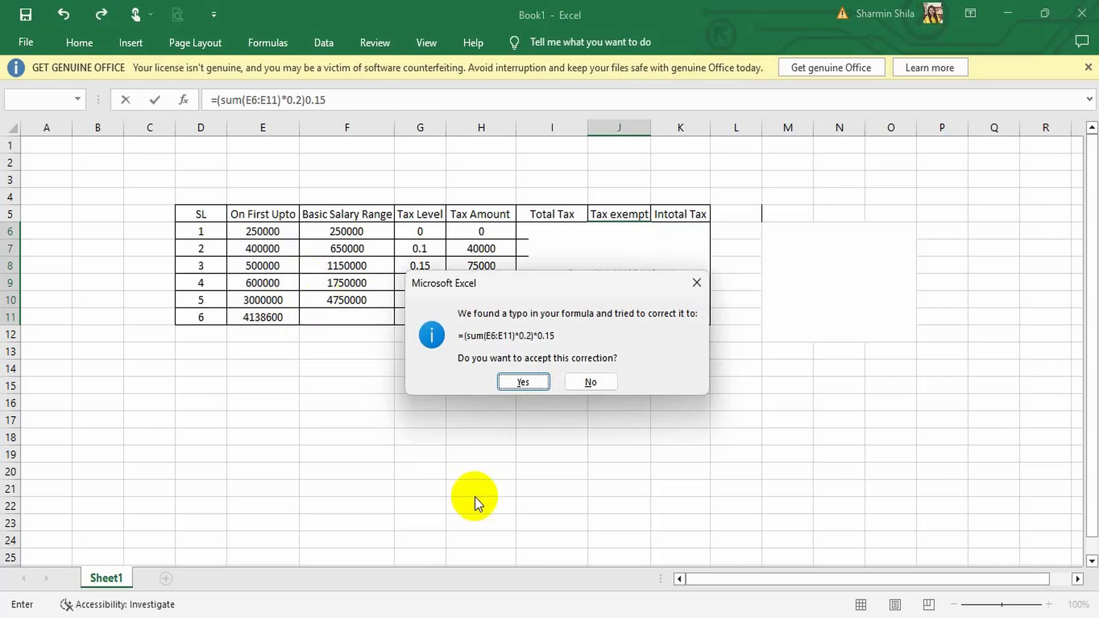
click(524, 382)
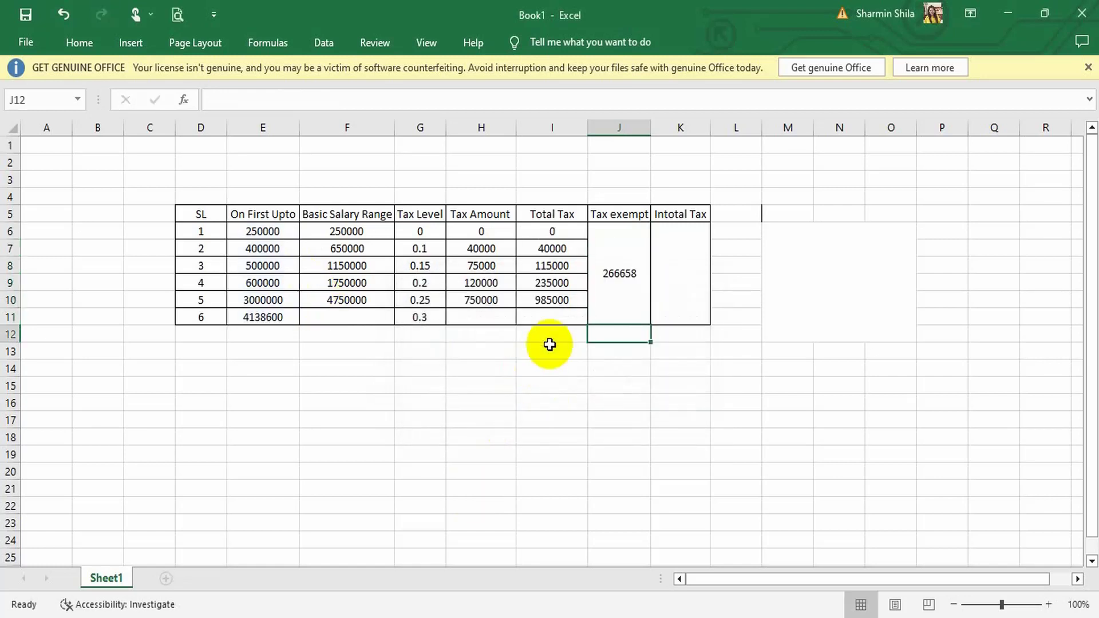
click(663, 278)
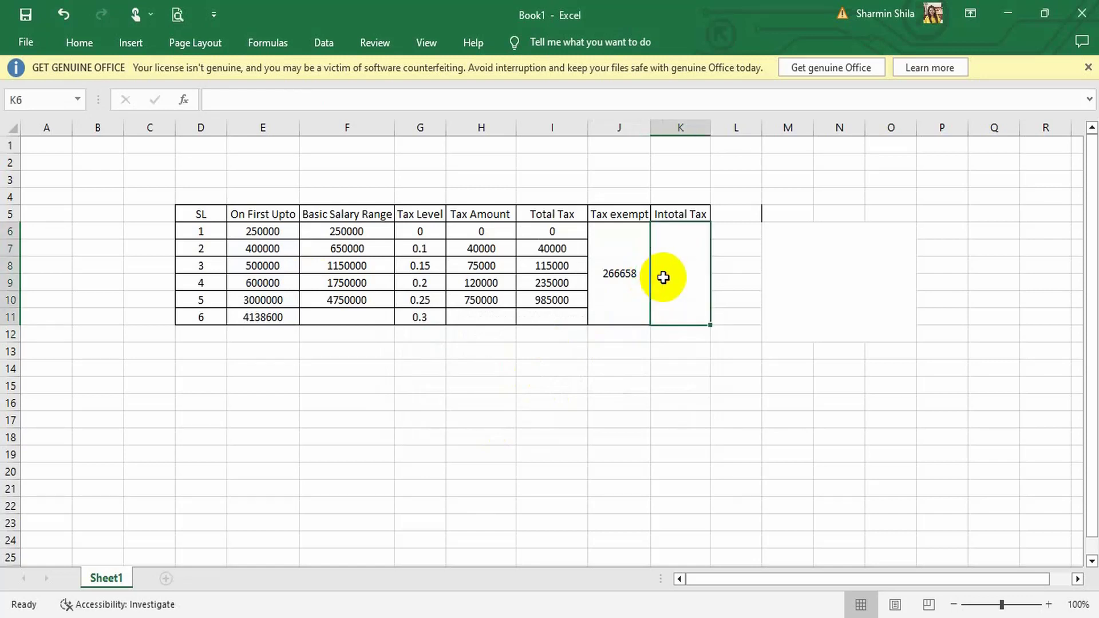
Enter =SUM(H6:H10)-J6 in the merged Intotal Tax cell, showing 718342.
text(=)
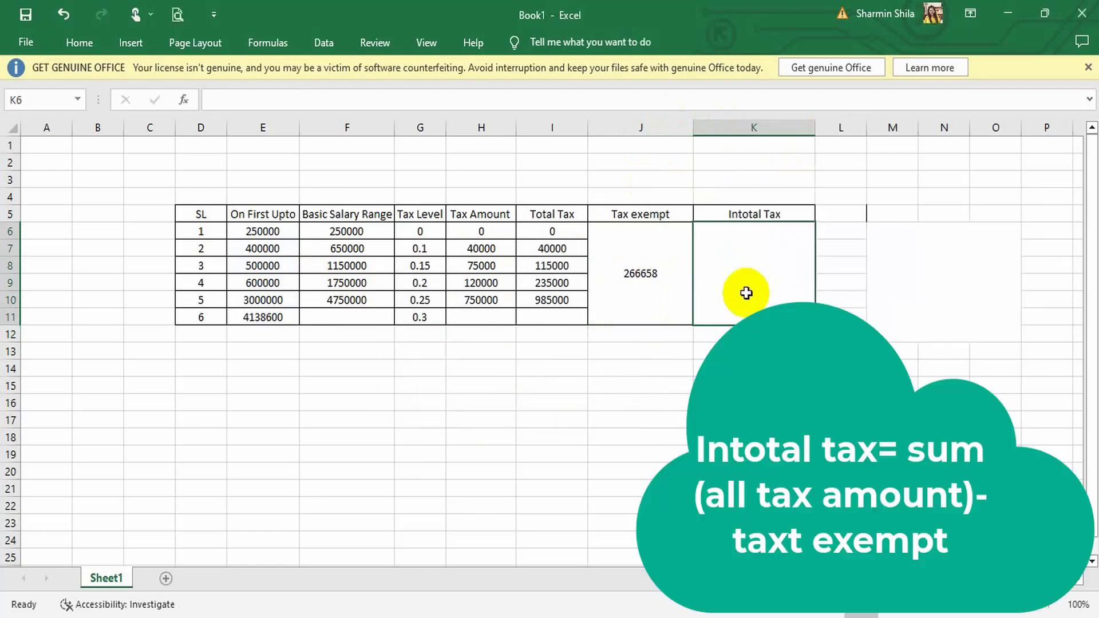
text(=)
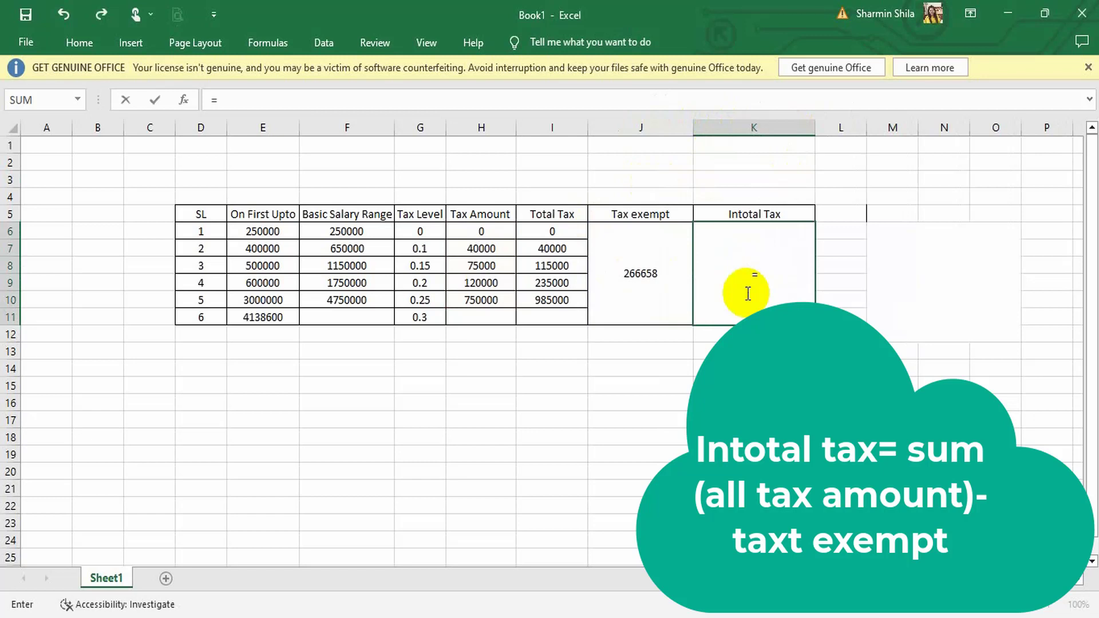
text(sum)
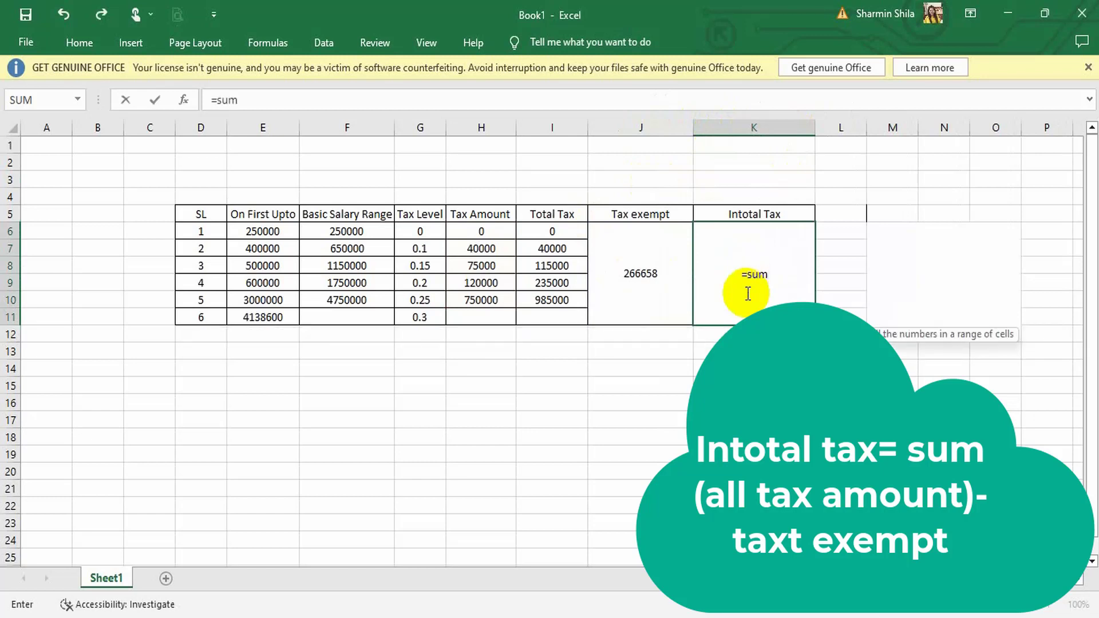
text(()
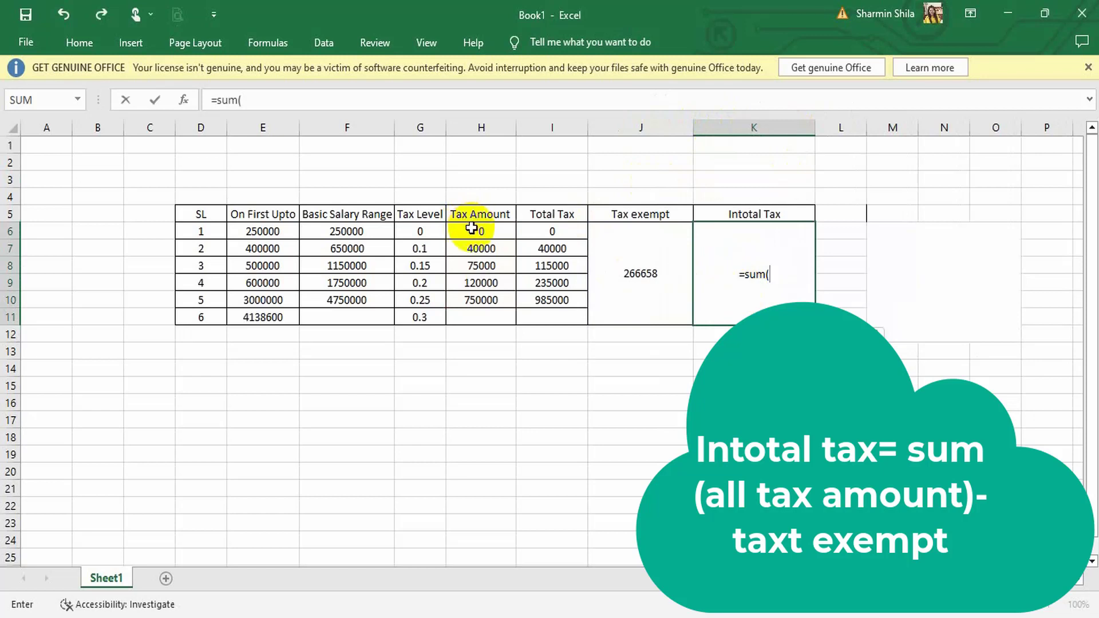
drag(471, 228, 476, 293)
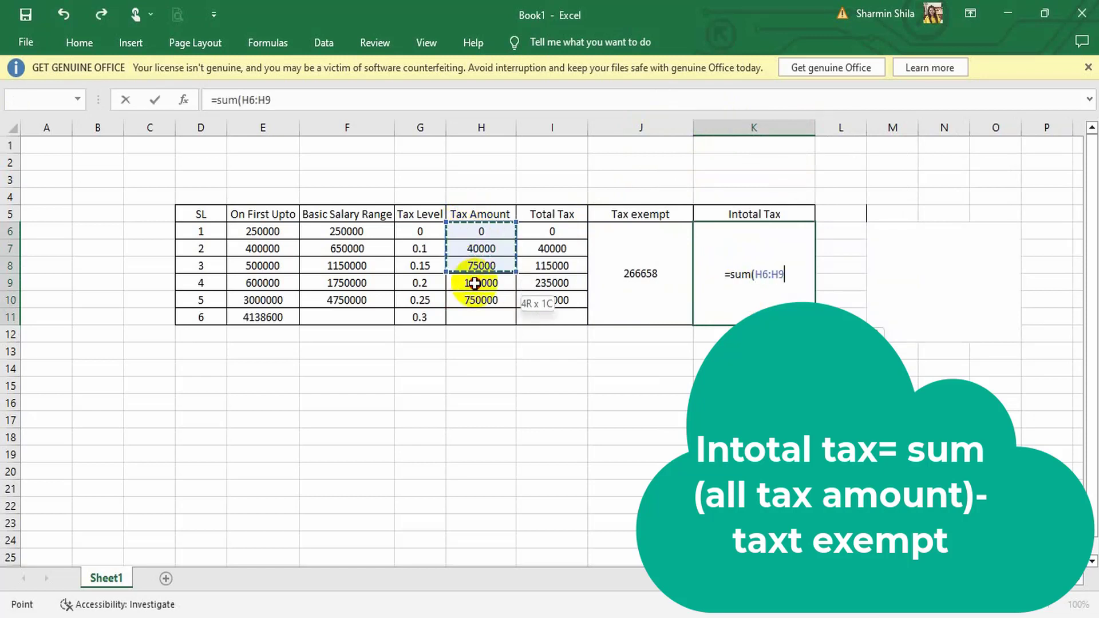
text())
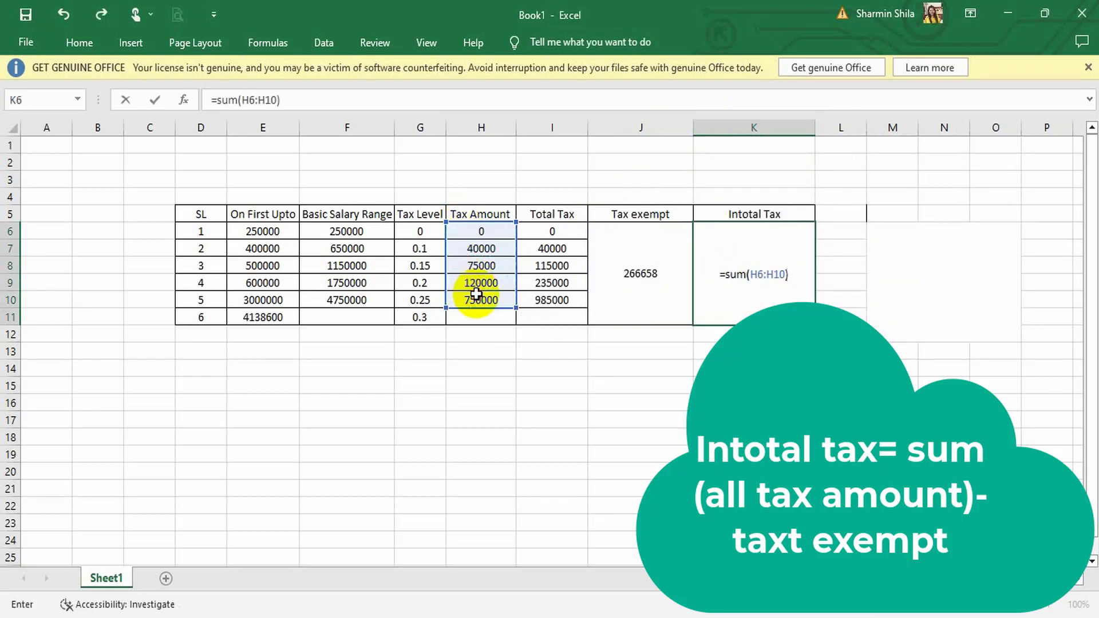
text(-)
click(649, 290)
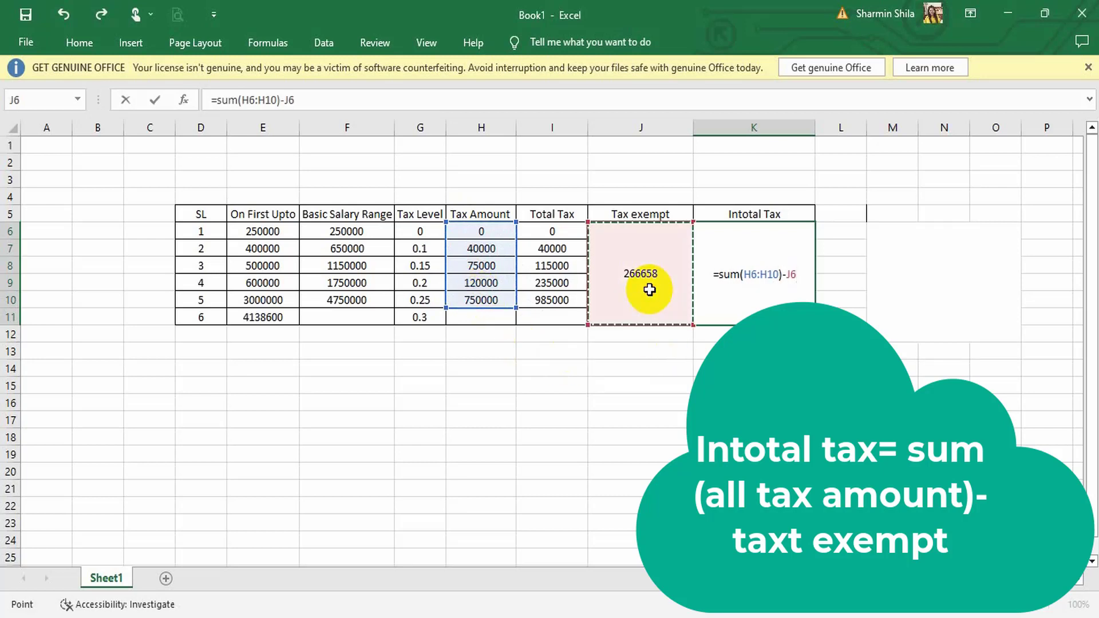
key(Return)
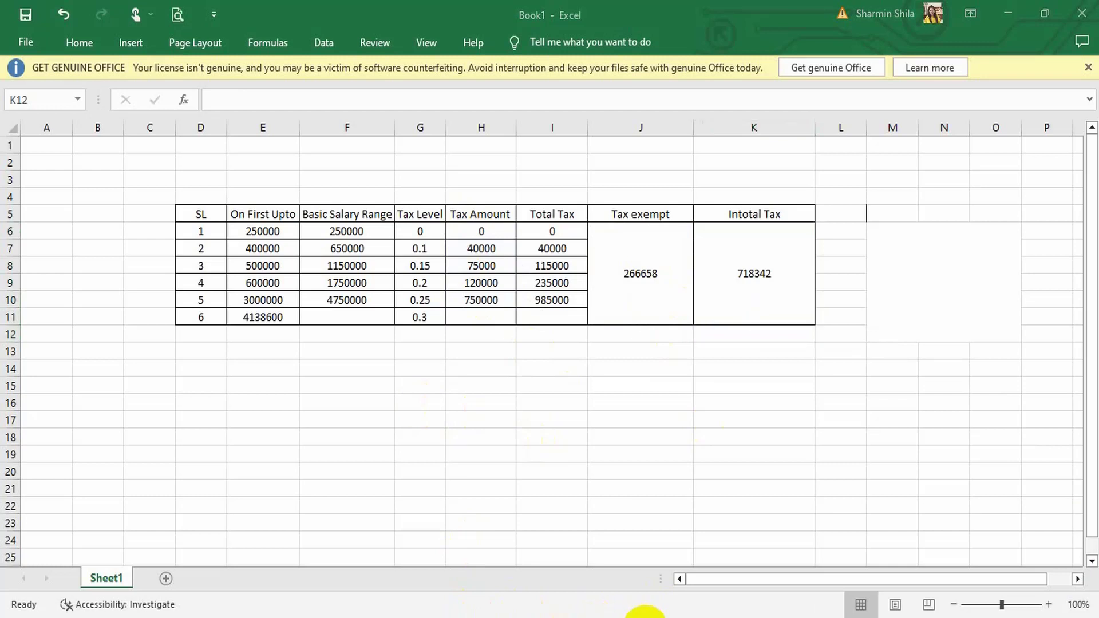
Enter =F18-F10 in H18 to subtract the last basic salary from the main salary.
click(454, 435)
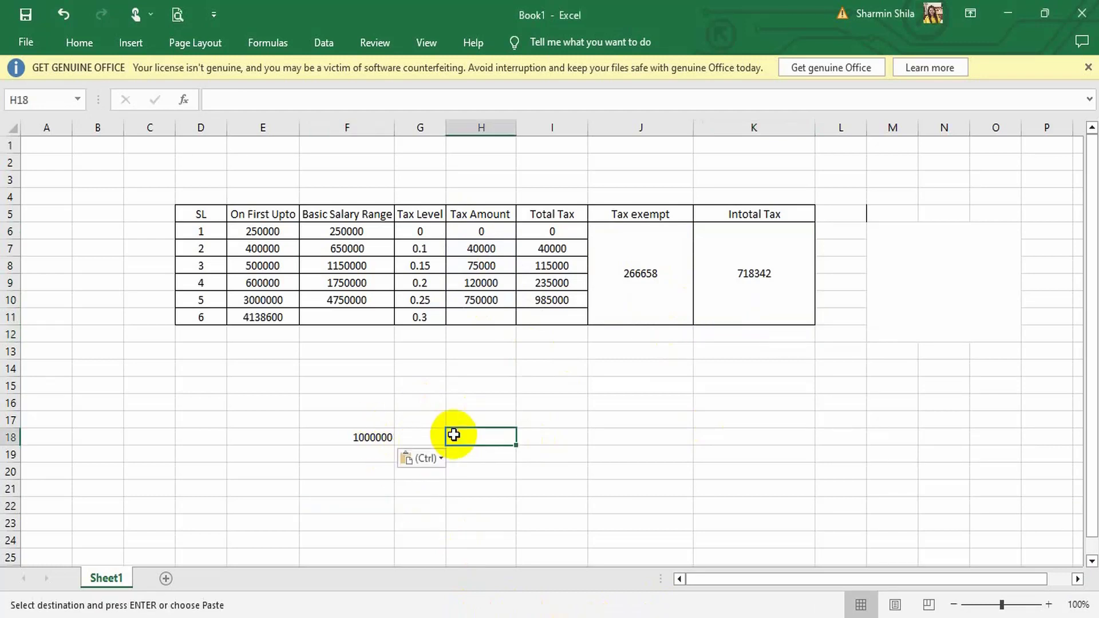
text(=)
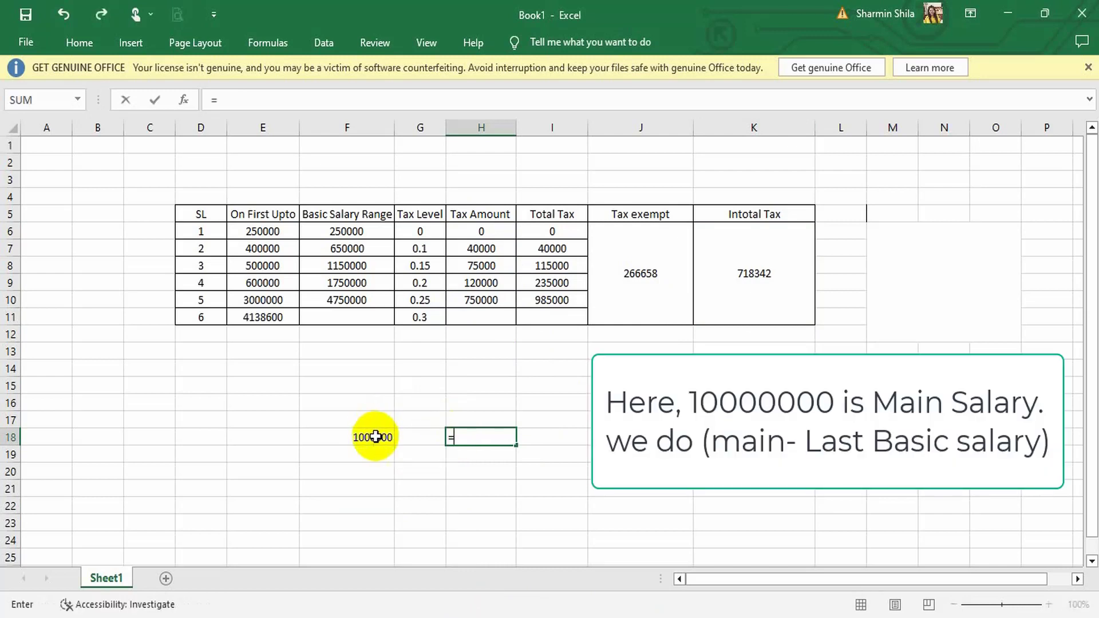
click(375, 438)
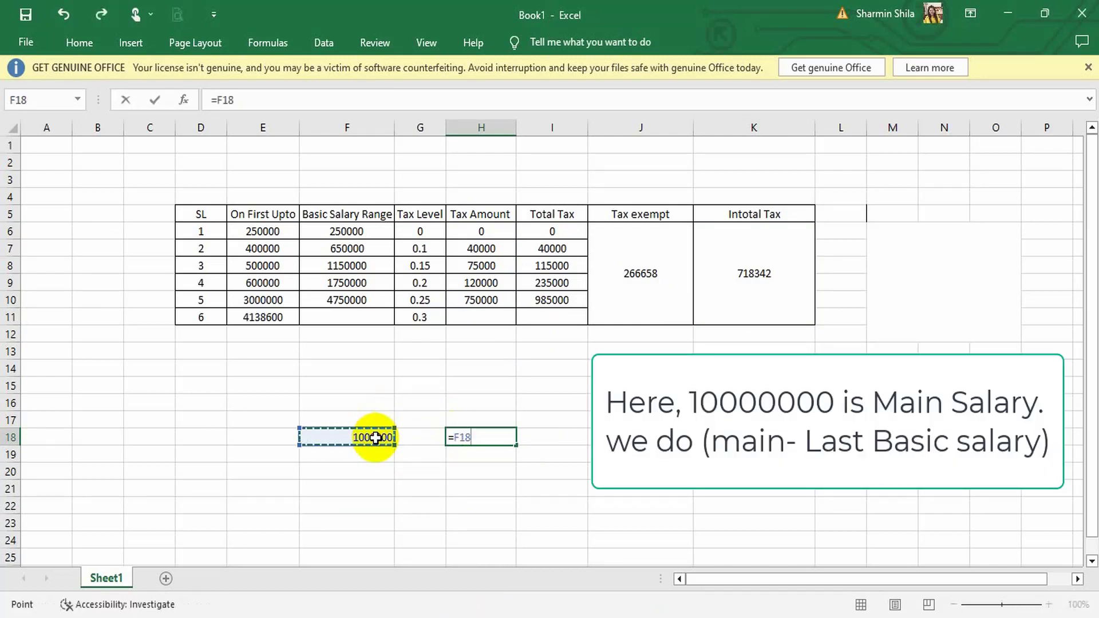
text(-)
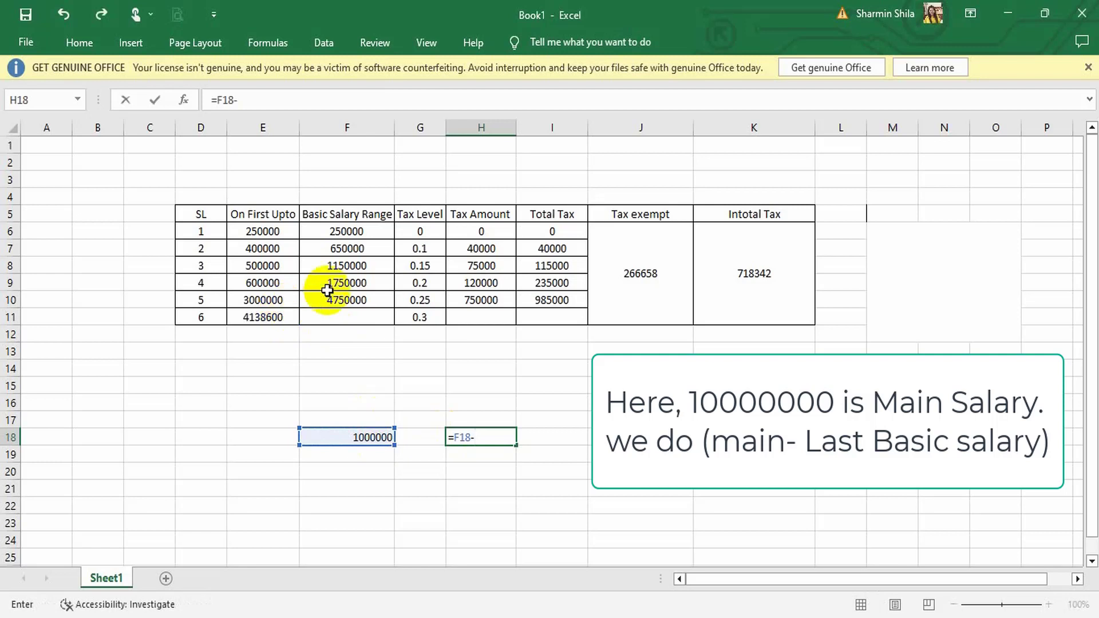
click(340, 298)
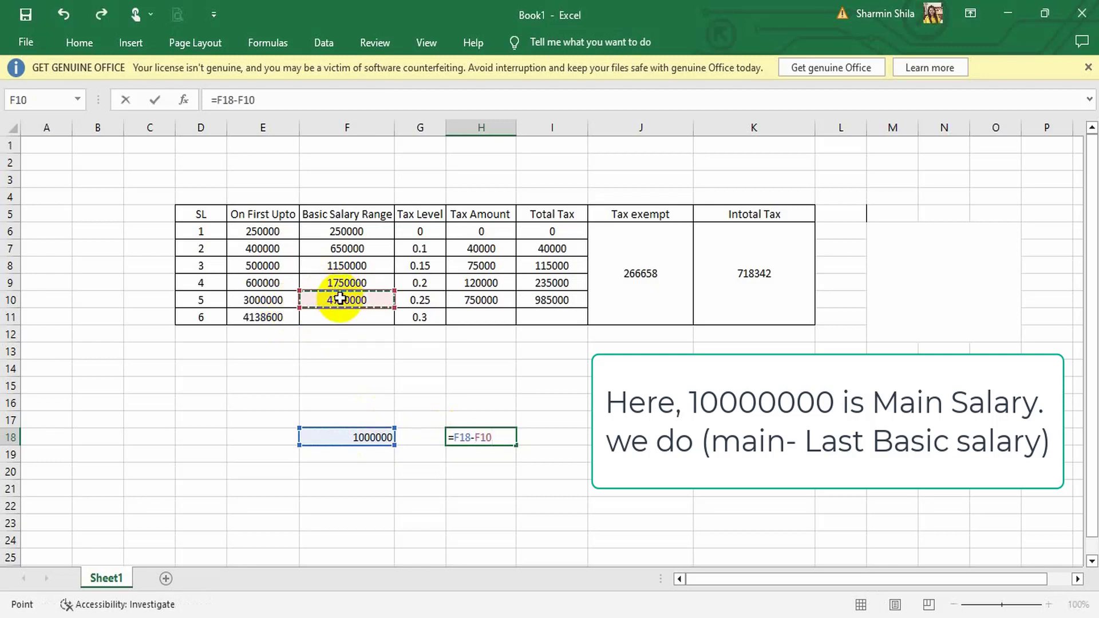
key(Return)
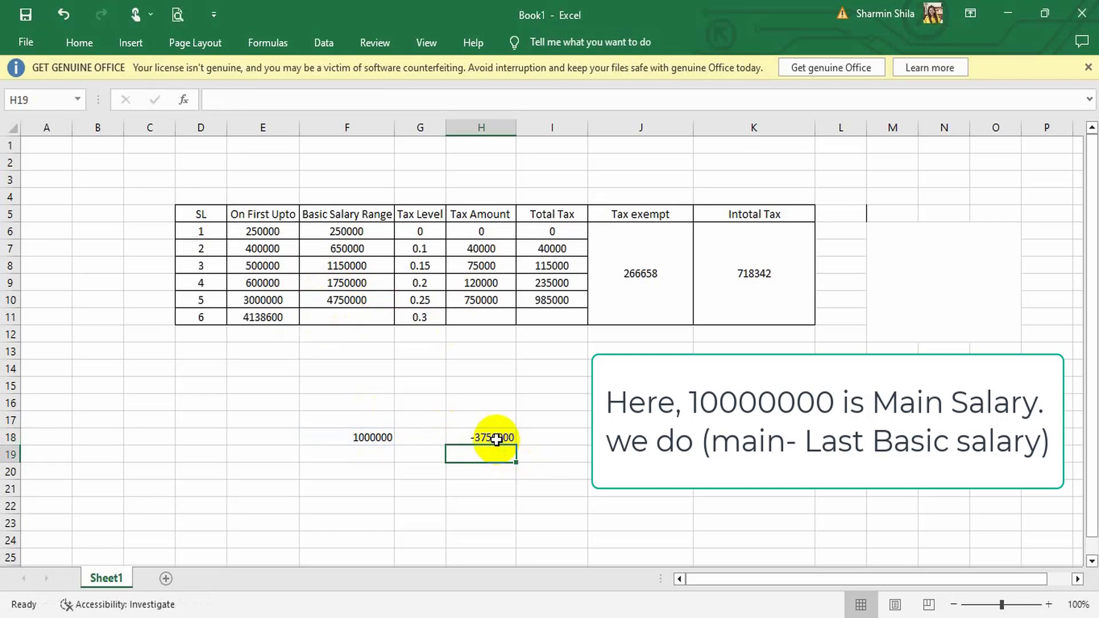
Change the main salary in F18 to 10000000, recalculate H18 to 5250000, and copy it.
click(382, 437)
double_click(382, 436)
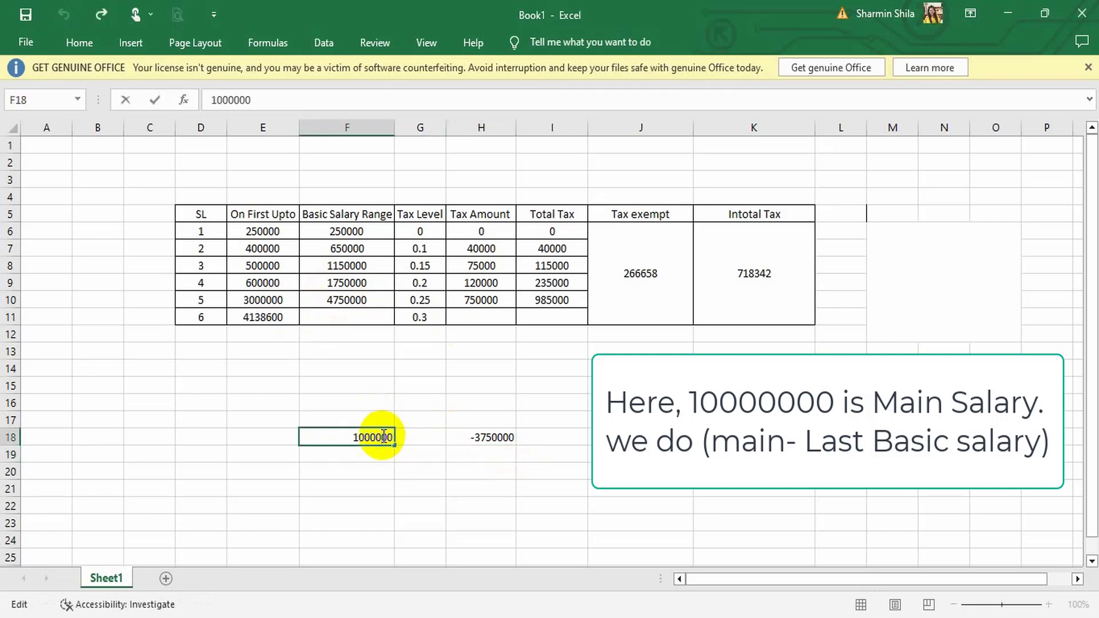
text(0)
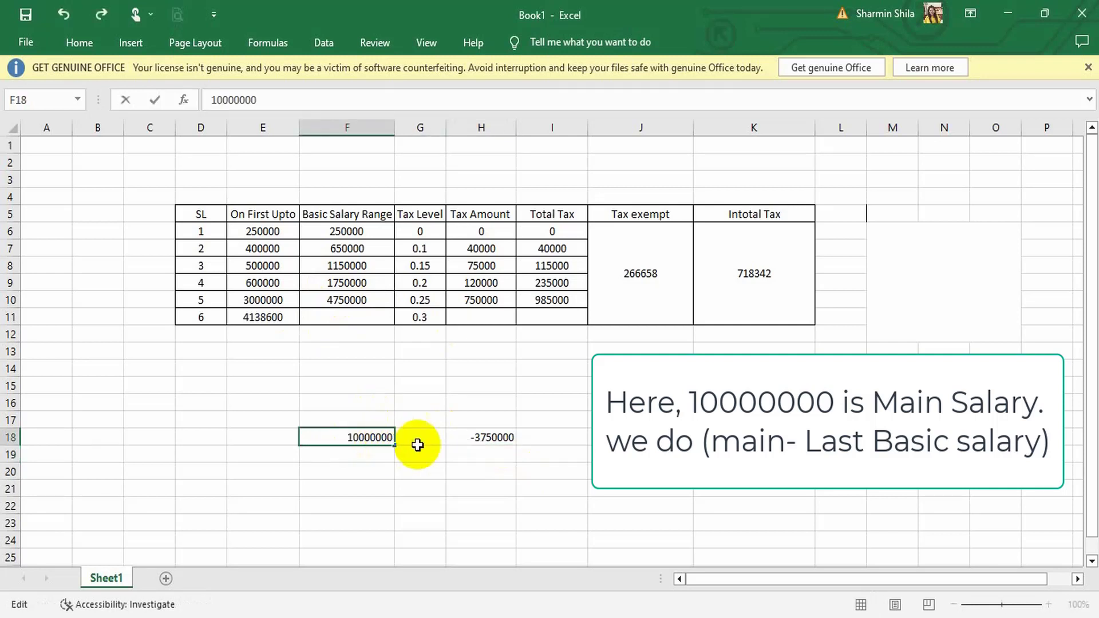
click(471, 436)
double_click(470, 436)
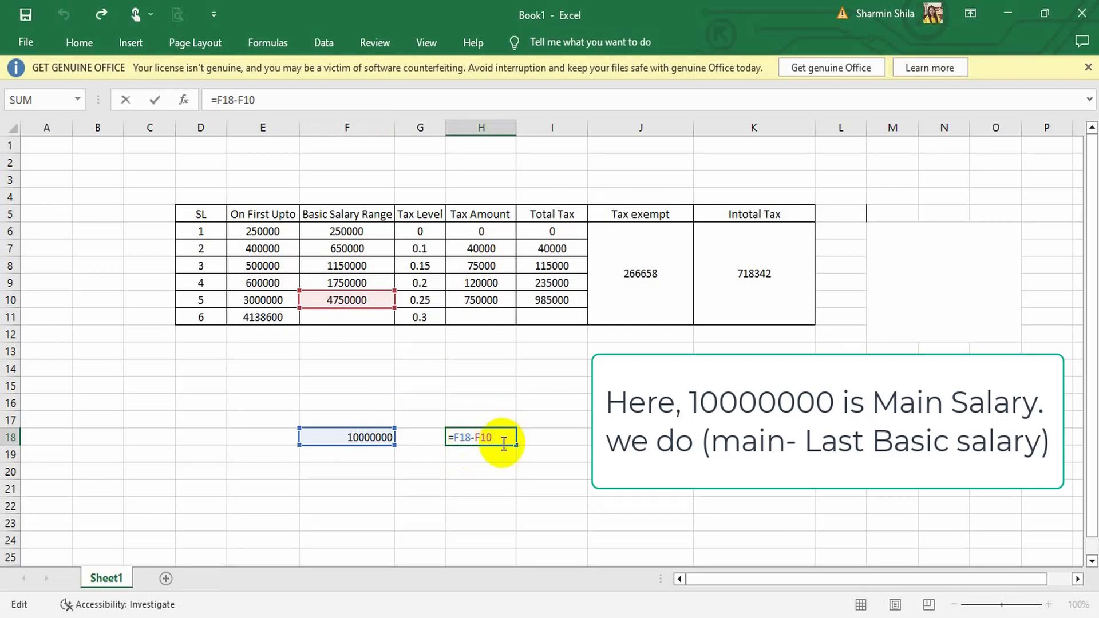
key(Return)
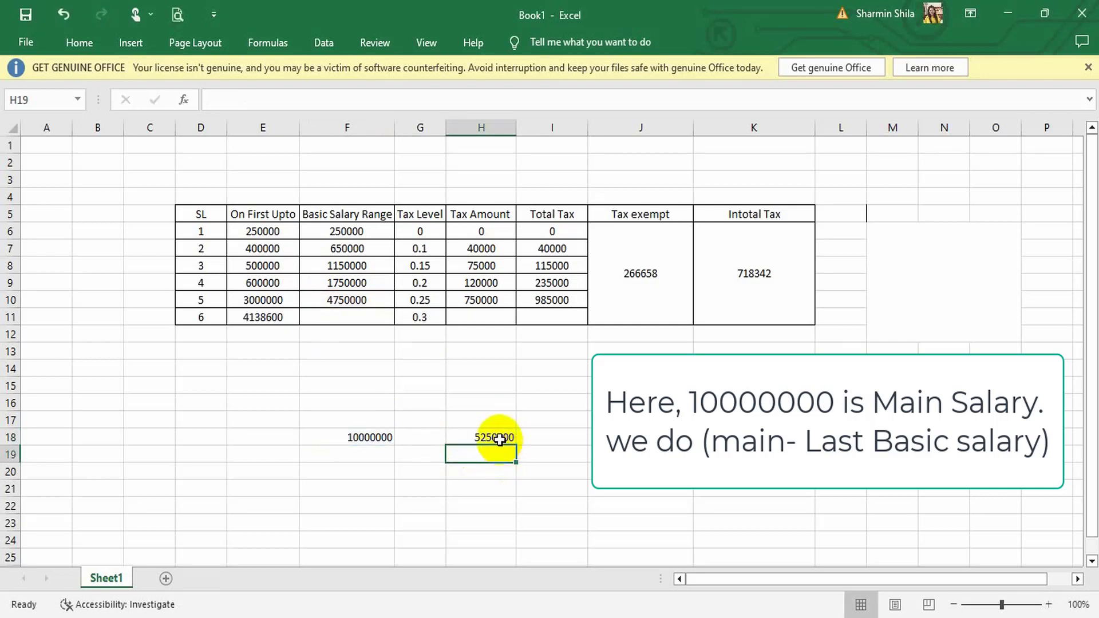
click(499, 439)
key(ctrl+c)
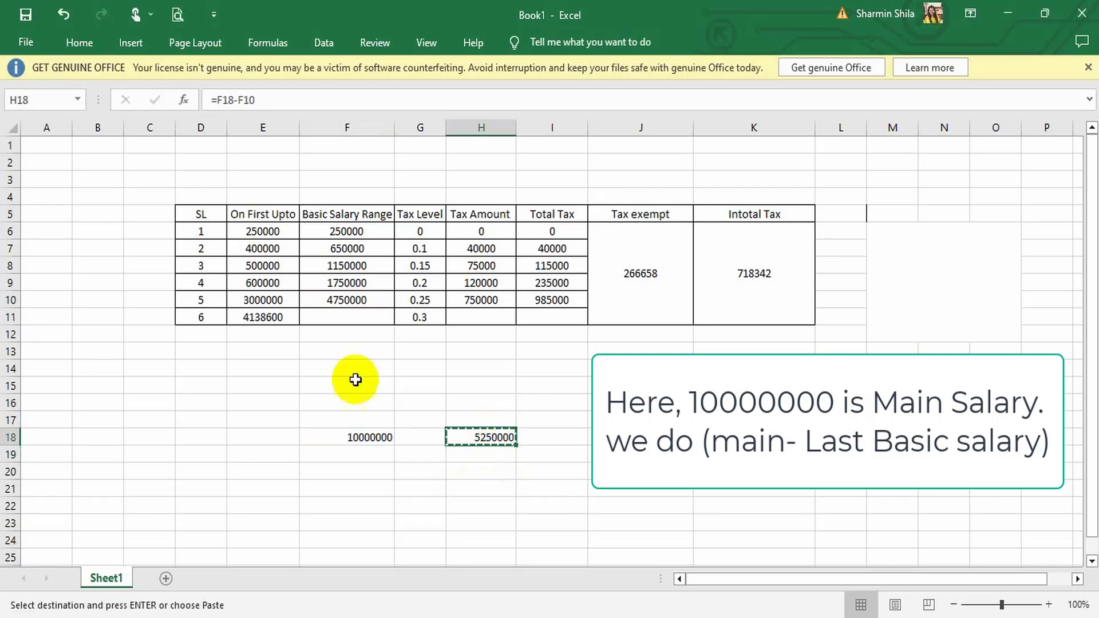
Copy the 5250000 difference result from H18 and paste it into row 6's Basic Salary Range cell.
click(352, 320)
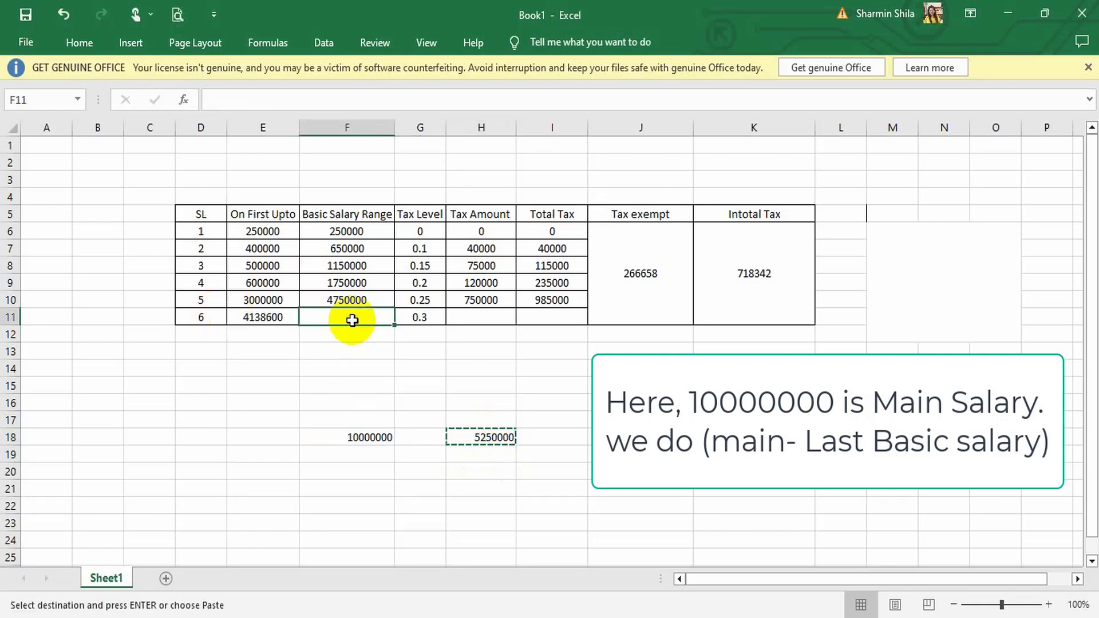
key(ctrl+v)
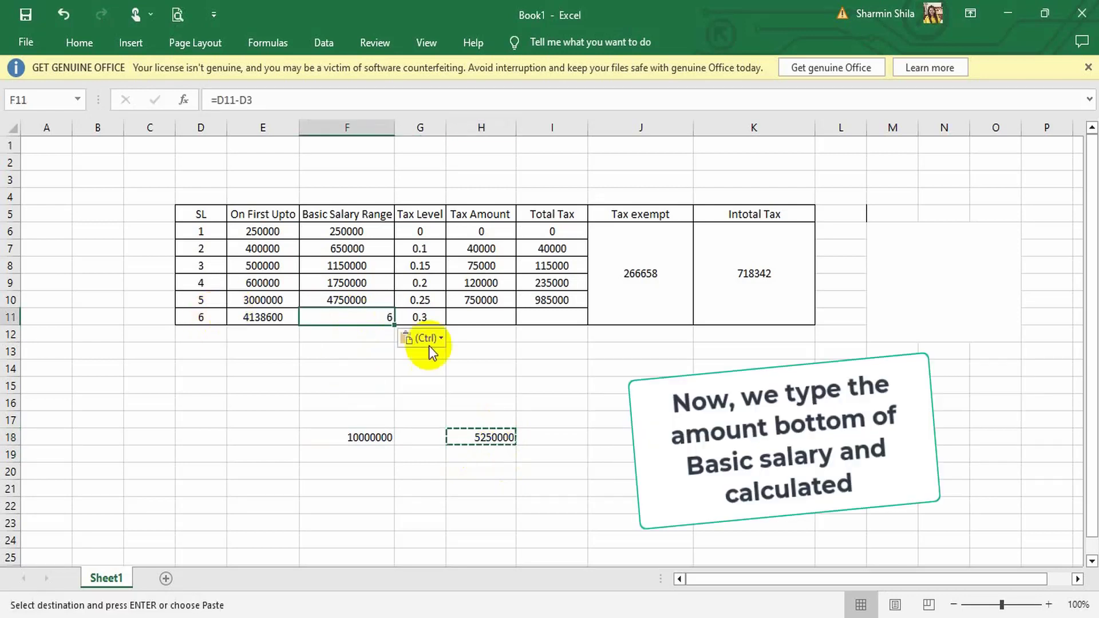
click(499, 438)
double_click(501, 437)
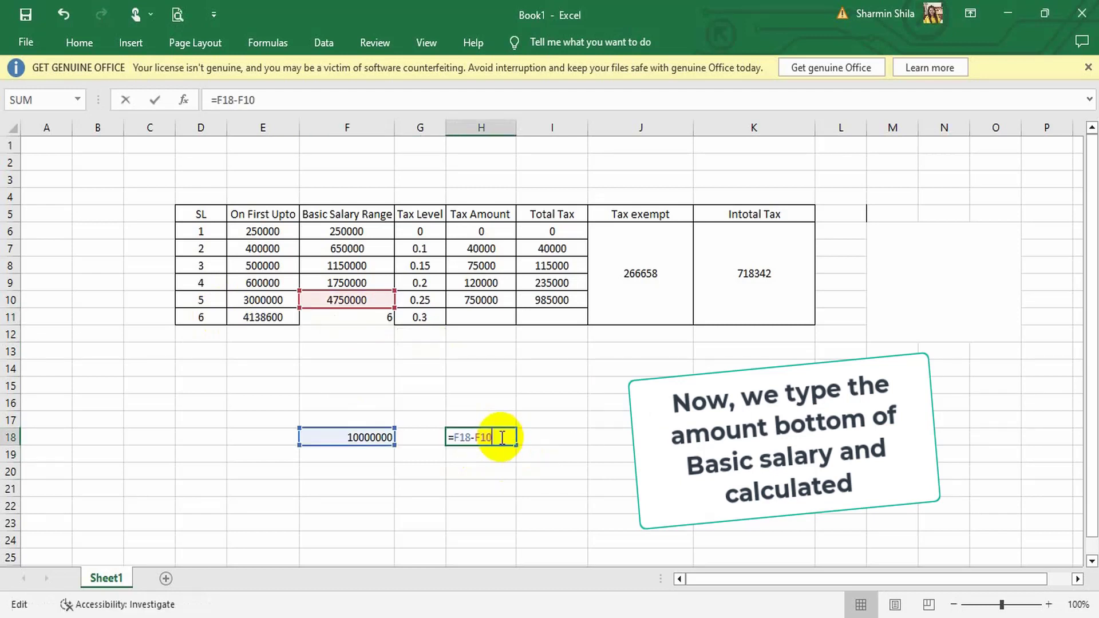
key(Return)
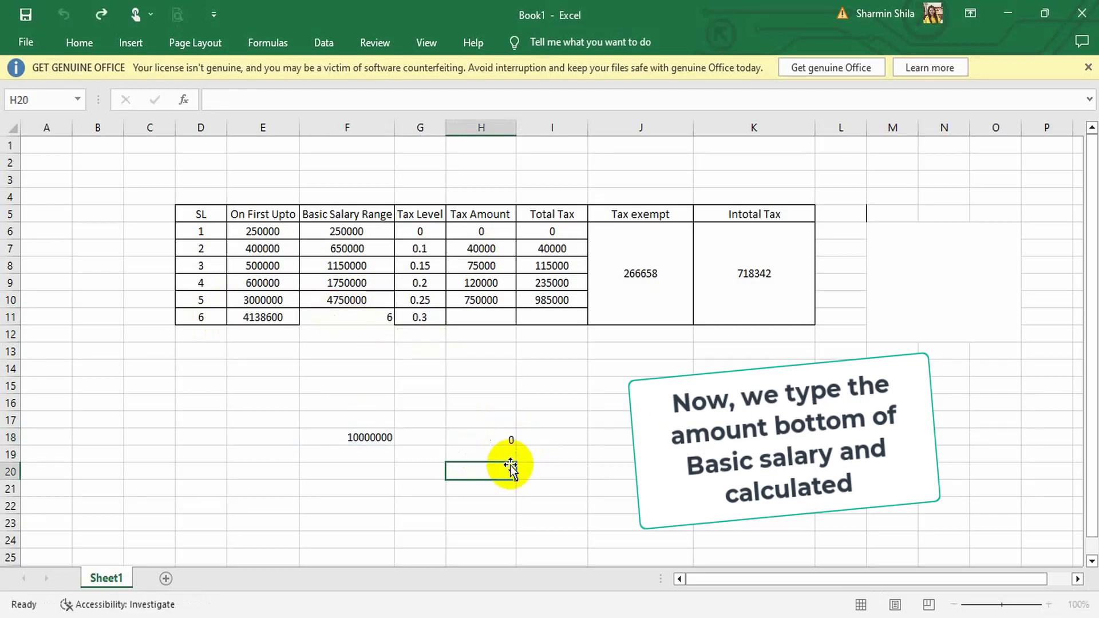
click(505, 441)
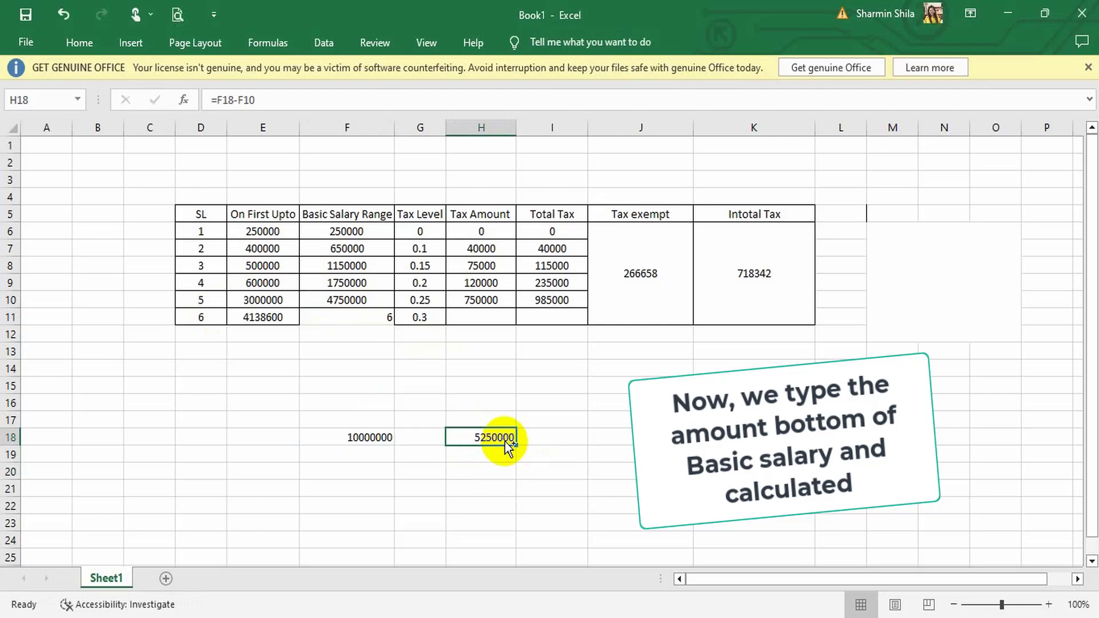
key(ctrl+c)
click(375, 315)
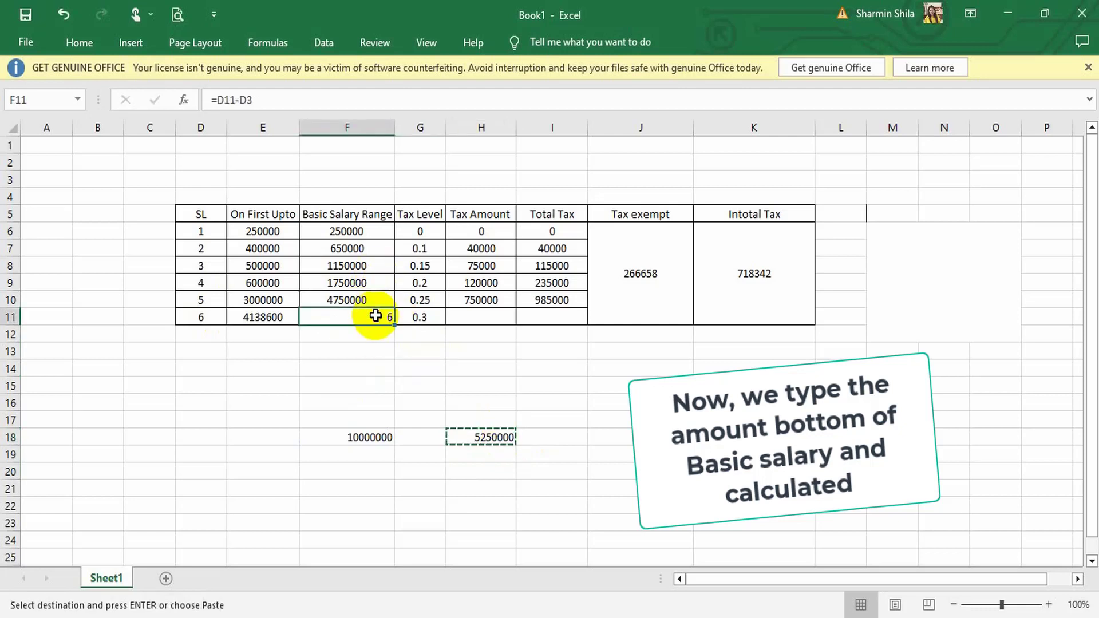
key(ctrl+v)
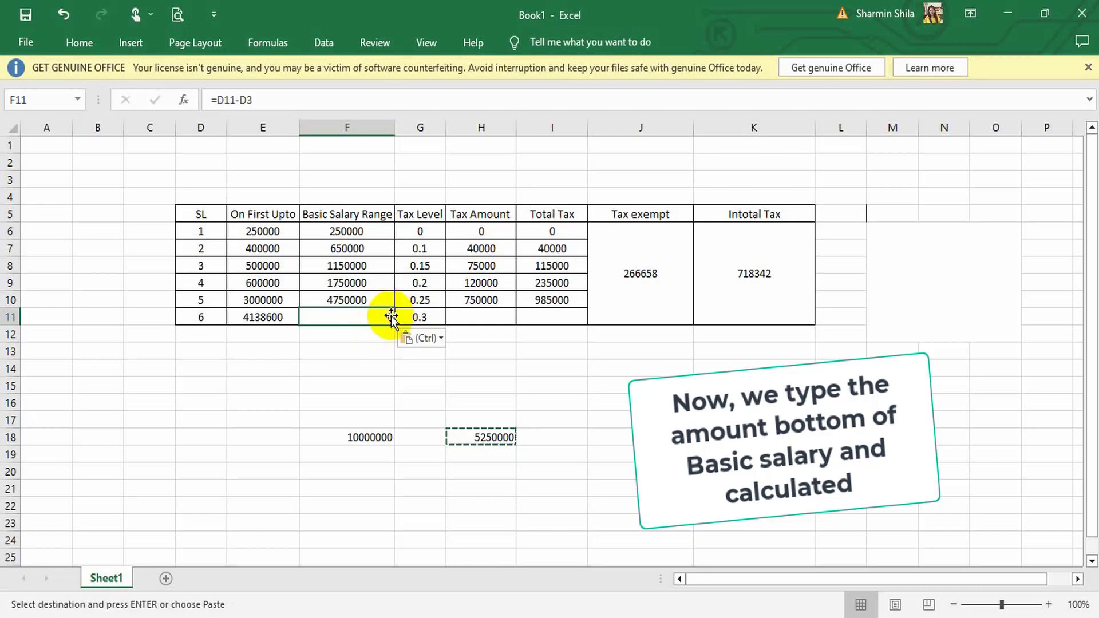
key(Escape)
Enter 5250000 directly in F11 and centre it in the cell.
text(52)
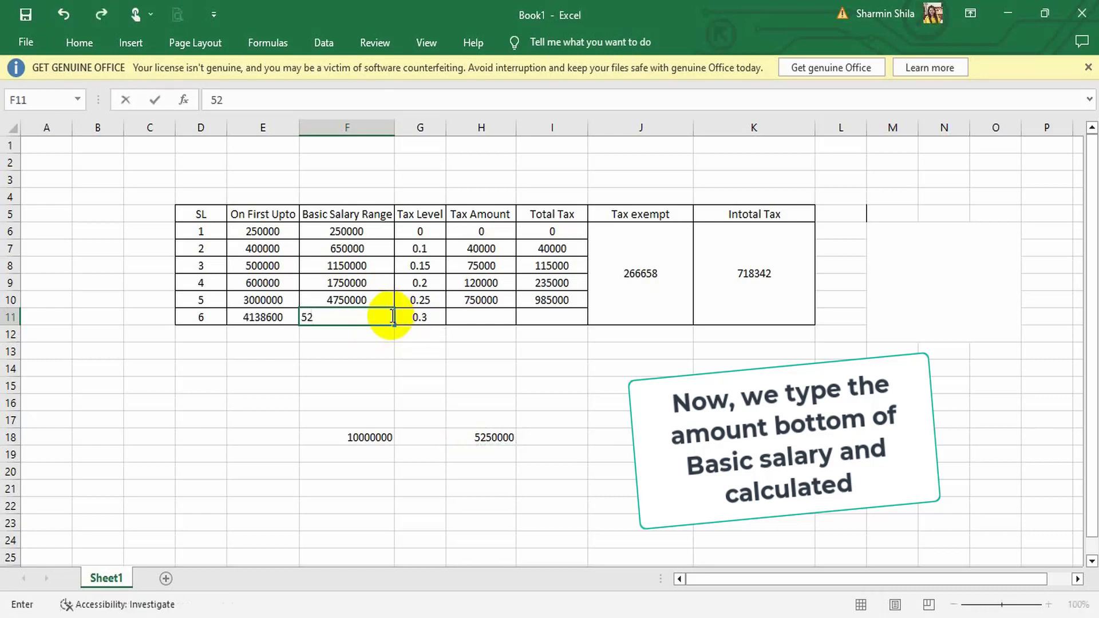
text(5)
text(00)
text(00)
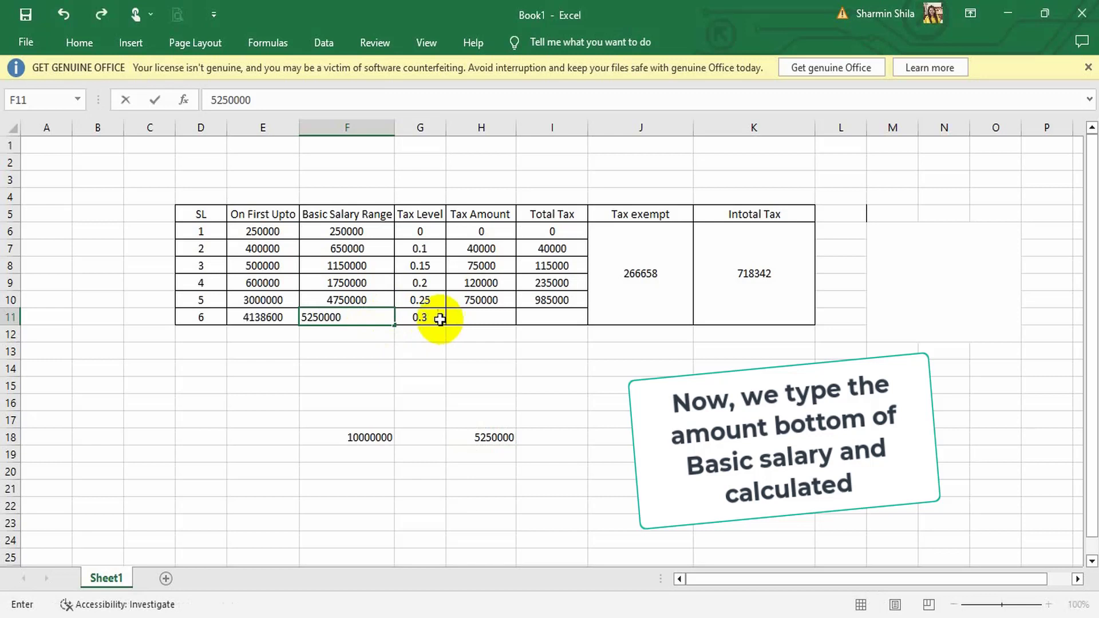
click(425, 316)
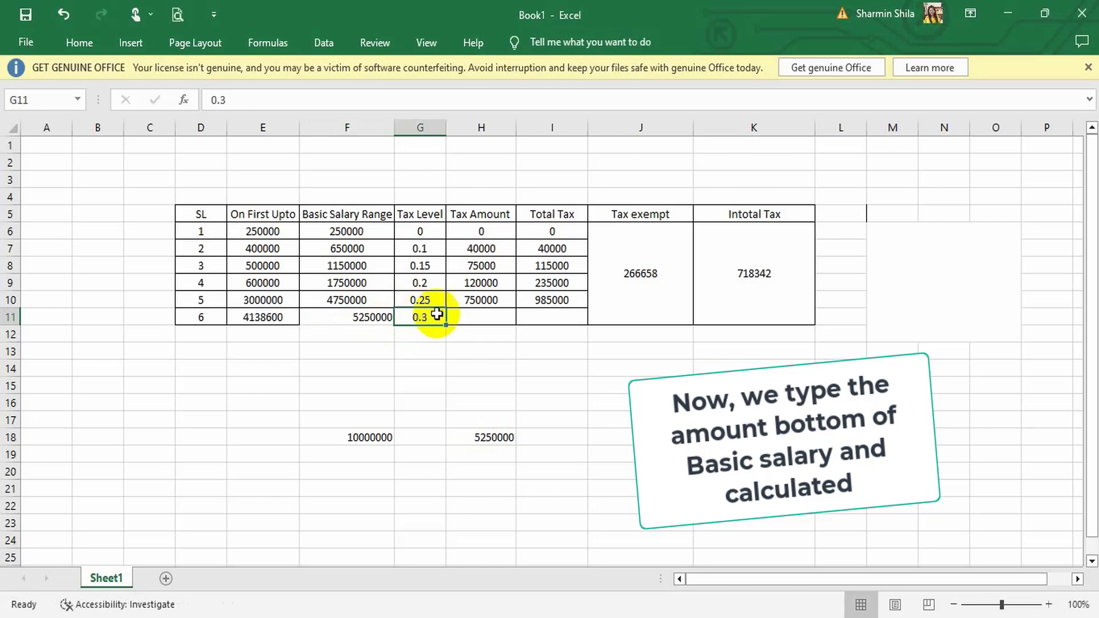
click(356, 323)
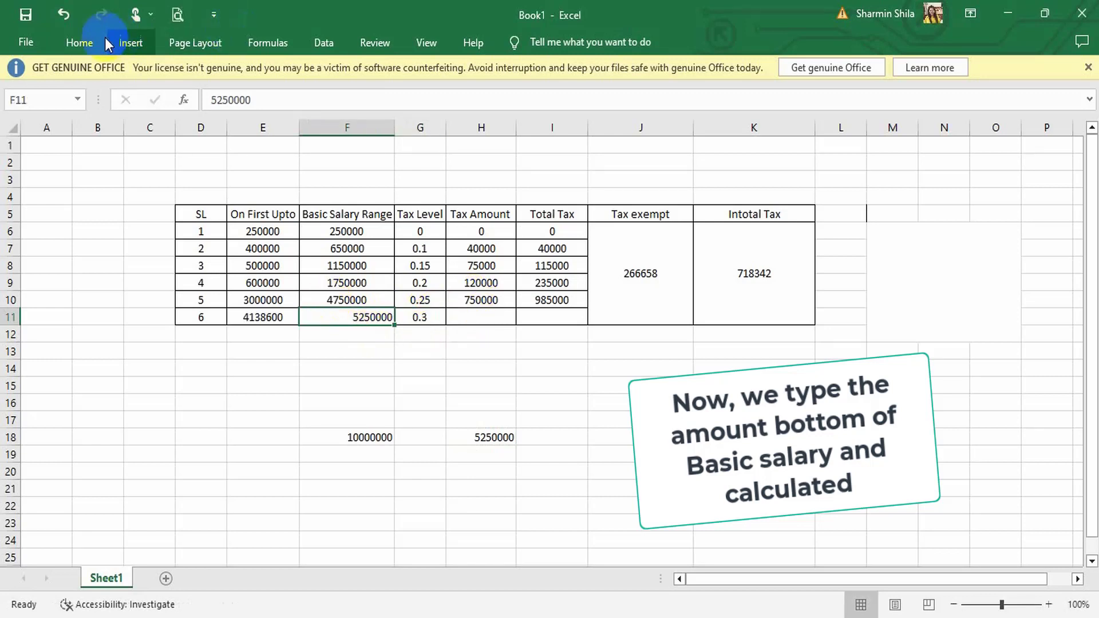
click(86, 40)
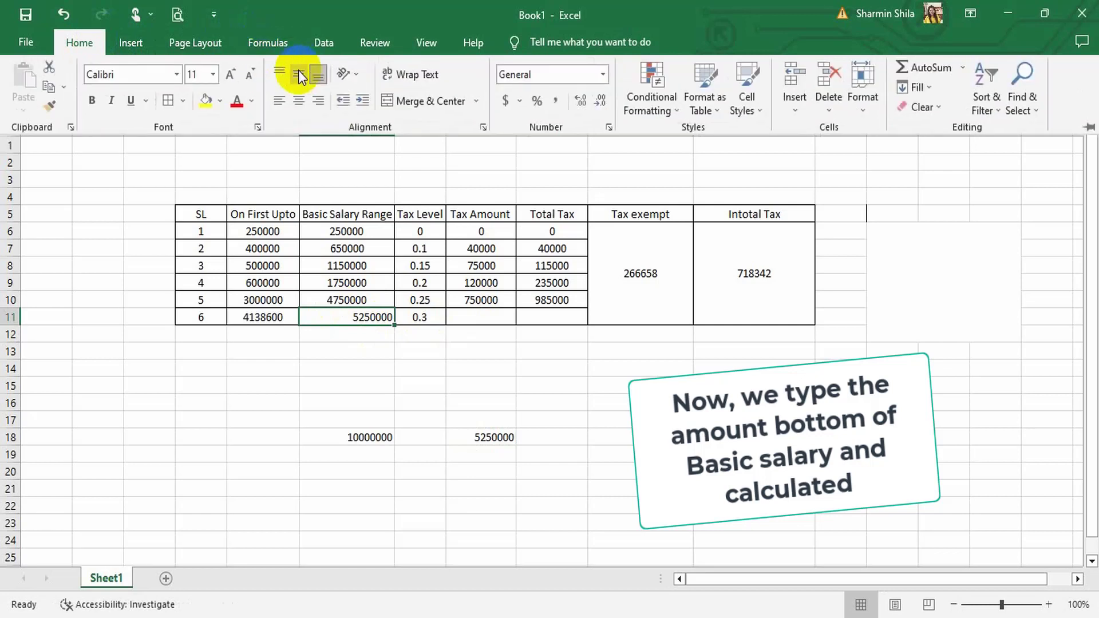
click(296, 107)
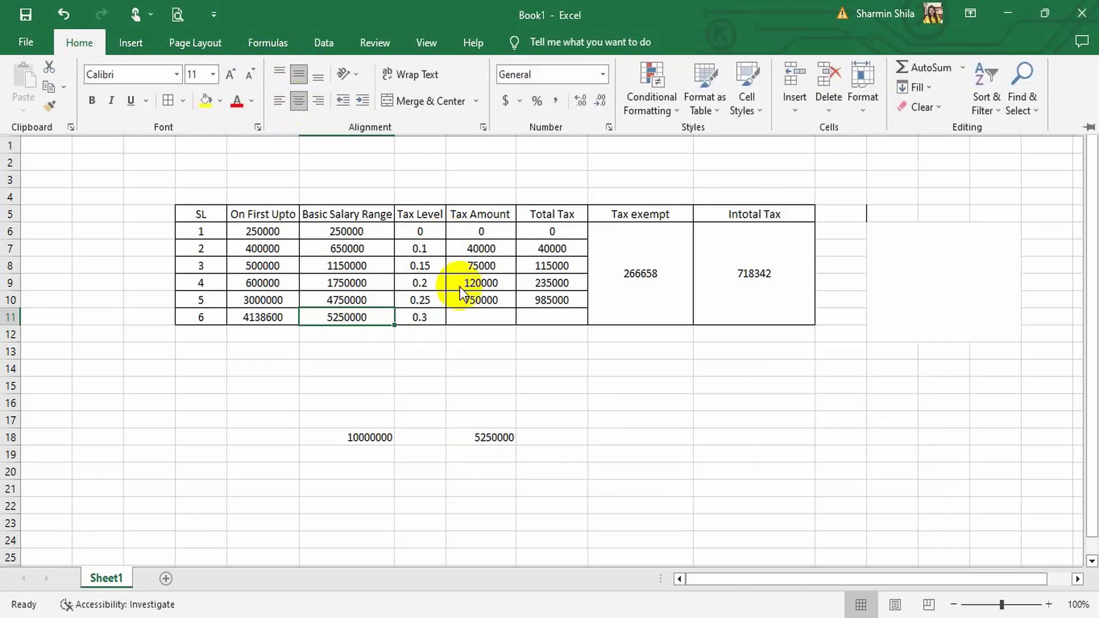
click(485, 300)
Fill the H10 and I10 formulas down to row 6, giving Tax Amount 1241580 and Total Tax 2226580.
click(504, 301)
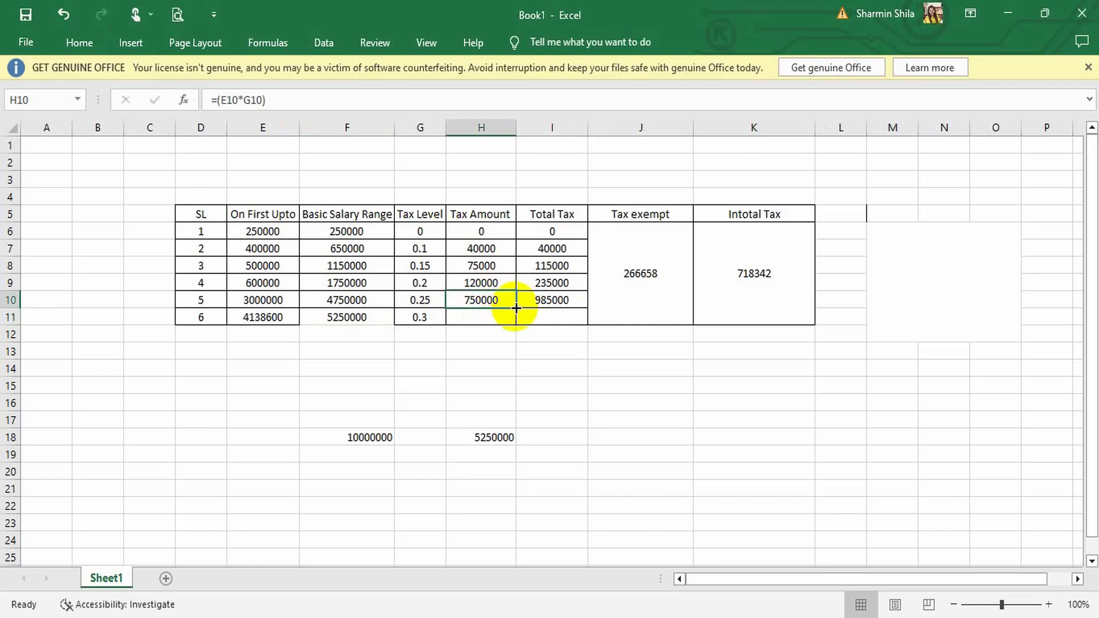
drag(515, 308, 512, 322)
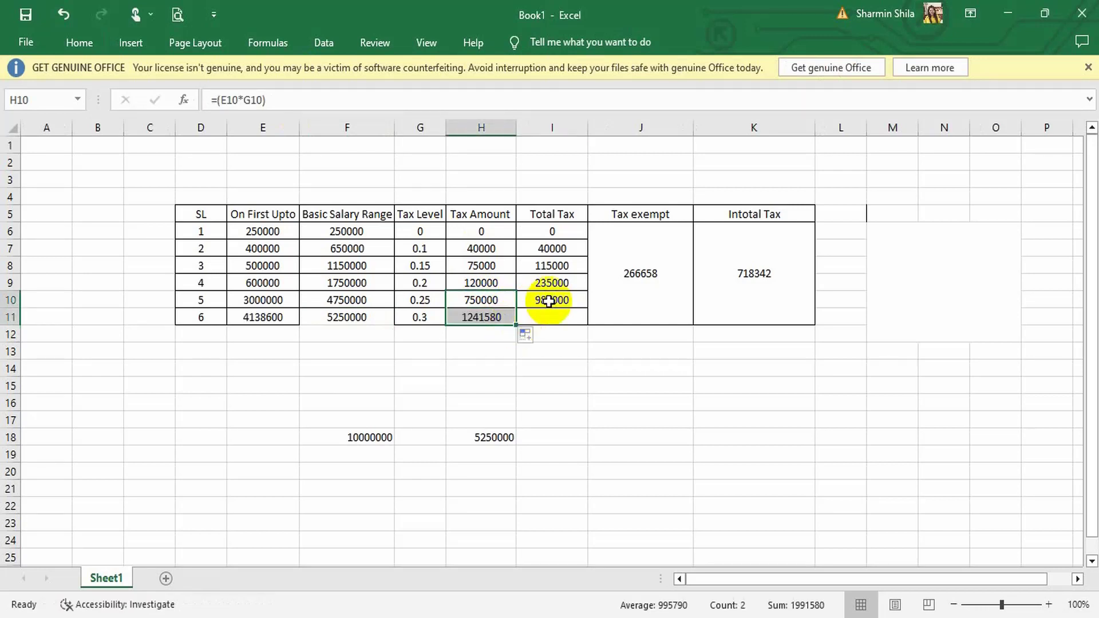
click(573, 299)
drag(588, 308, 586, 323)
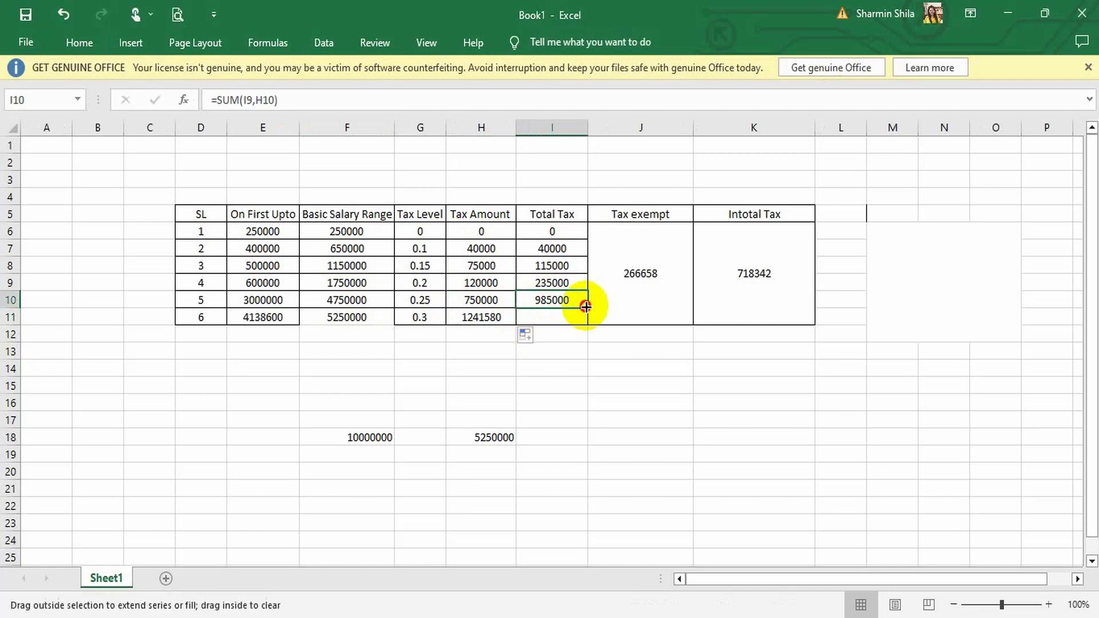
click(676, 275)
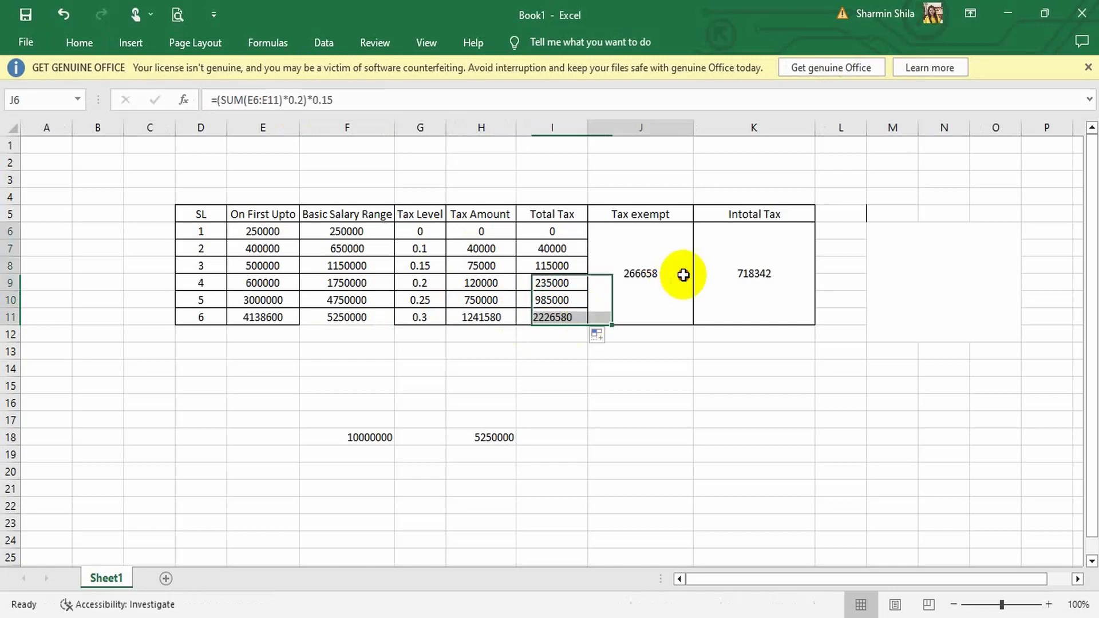
click(747, 267)
click(739, 404)
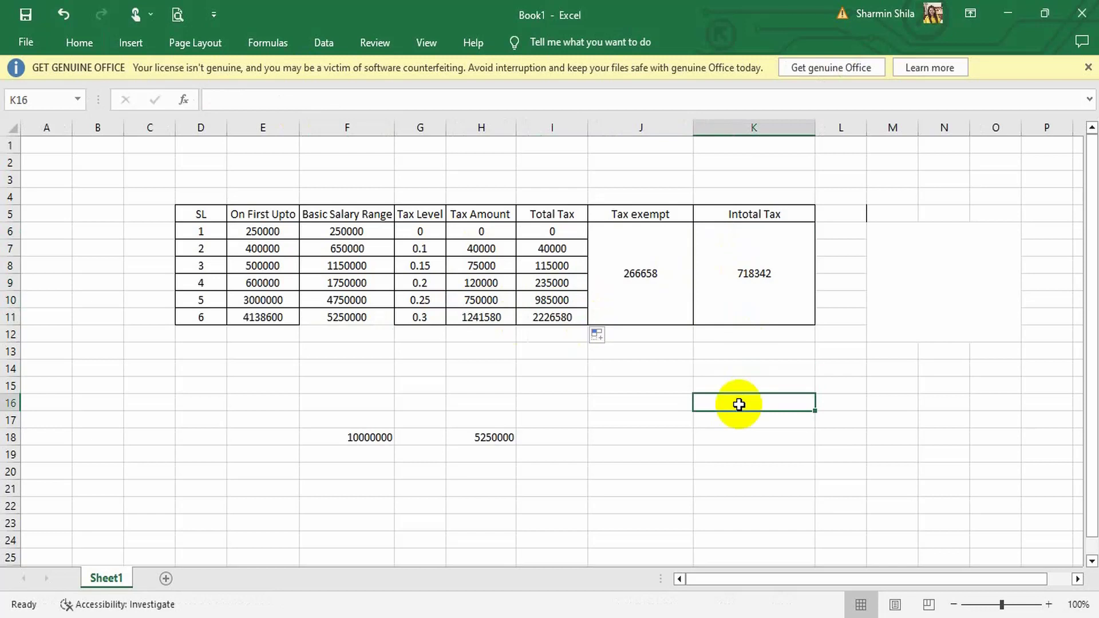
Type the title 'Tax Calculation' into cell F3 above the table.
click(352, 312)
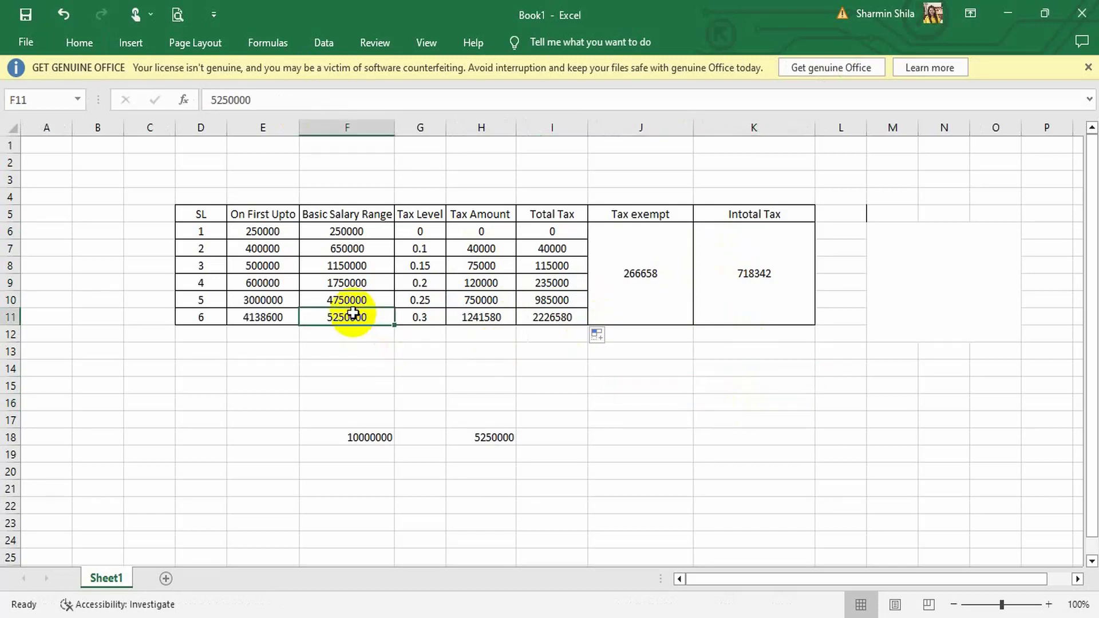
click(361, 175)
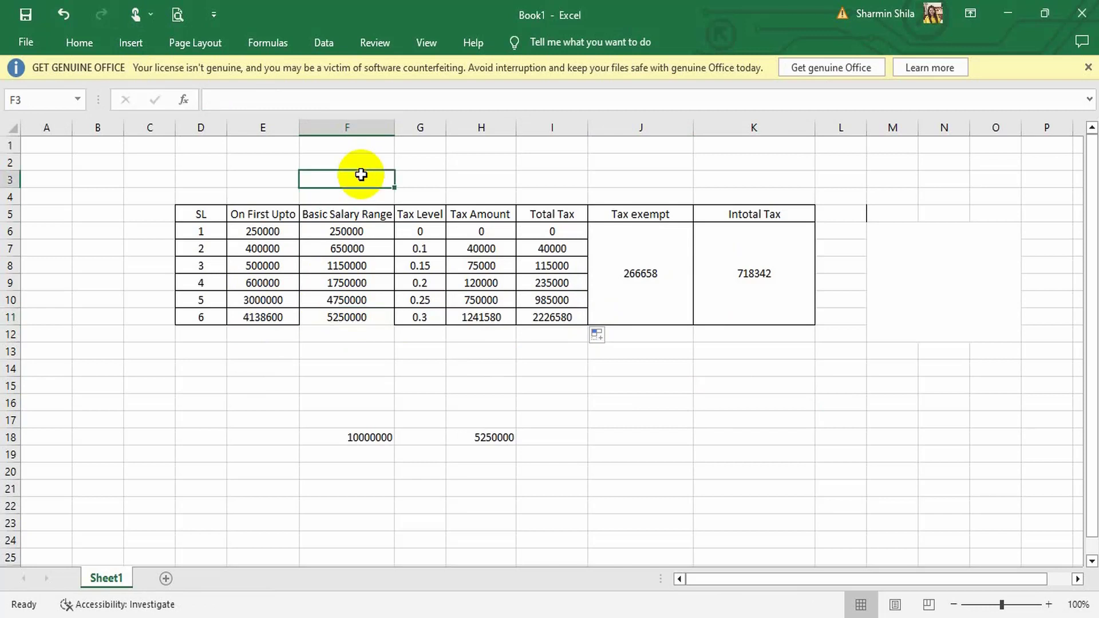
text(Tax )
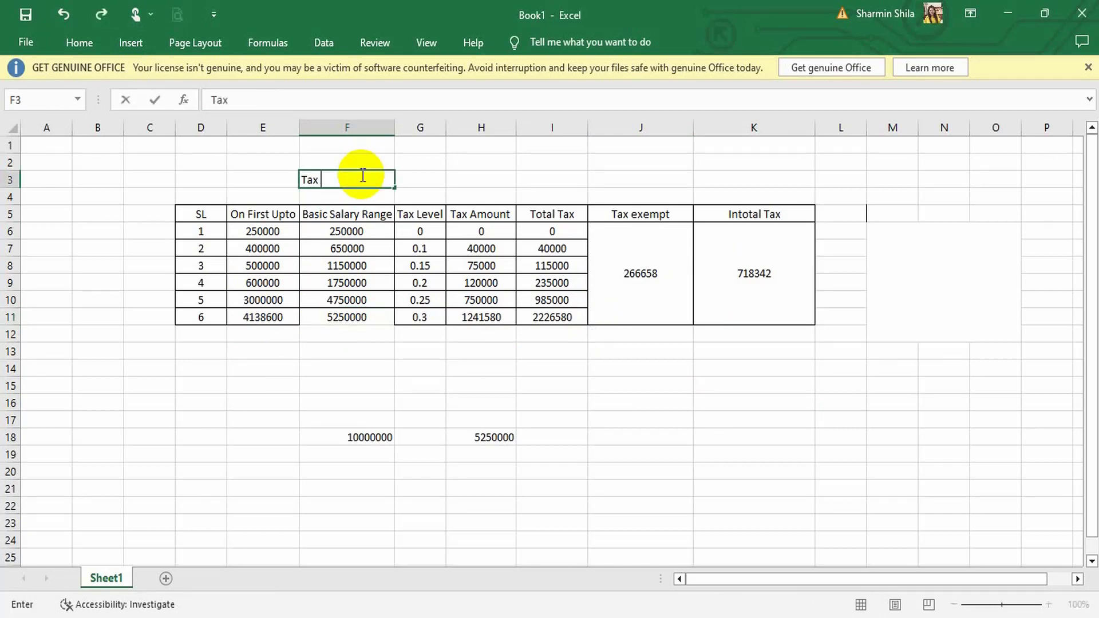
text(Cal)
text(culat)
text(ion)
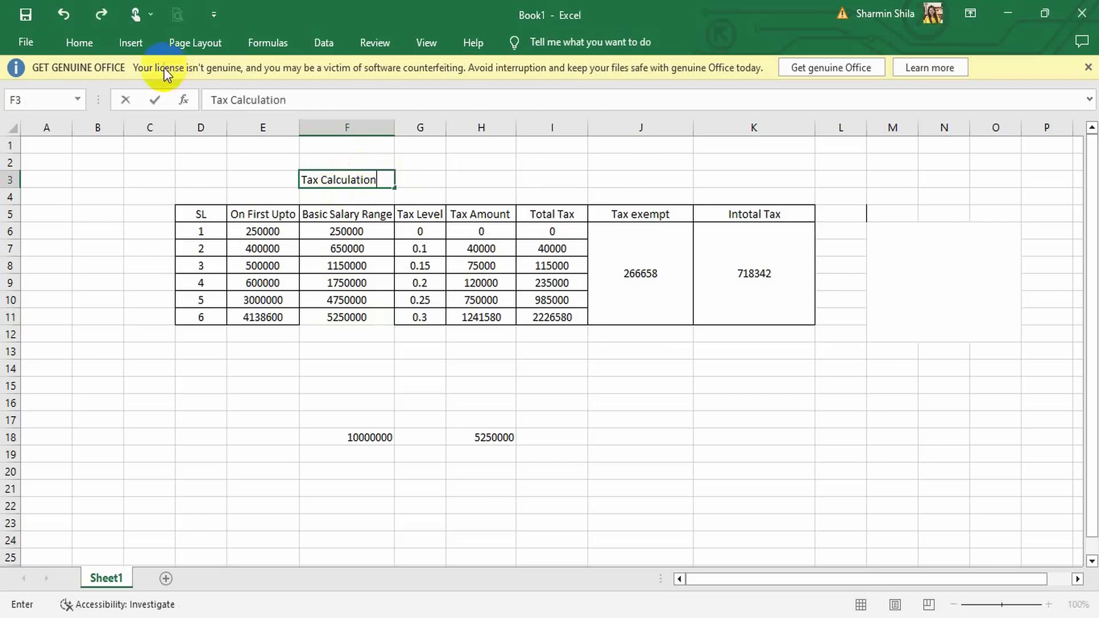
click(81, 44)
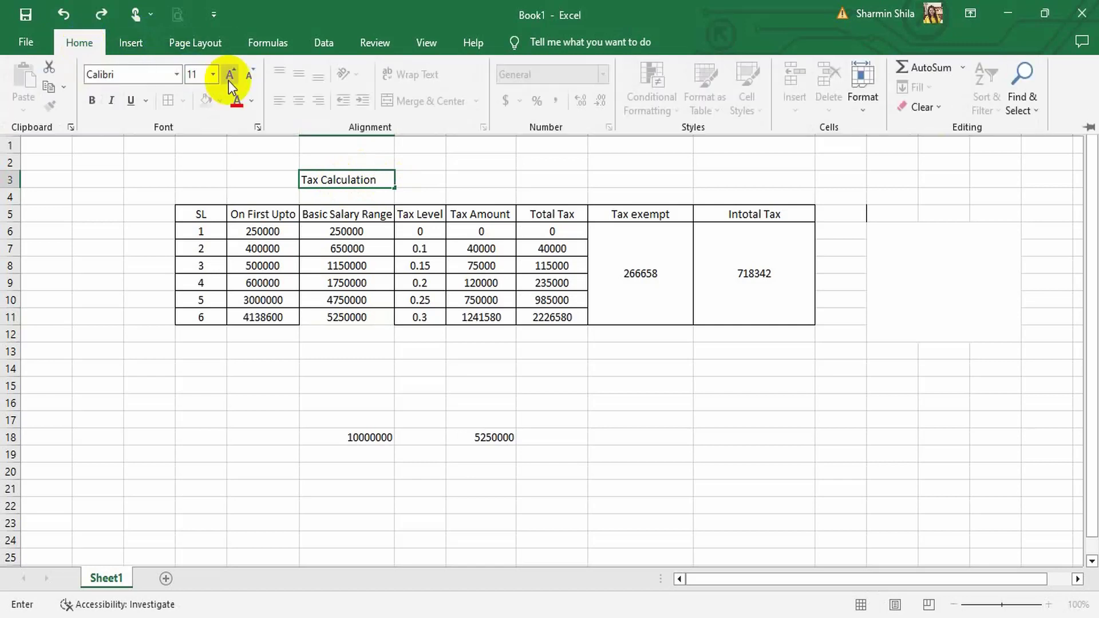
click(292, 200)
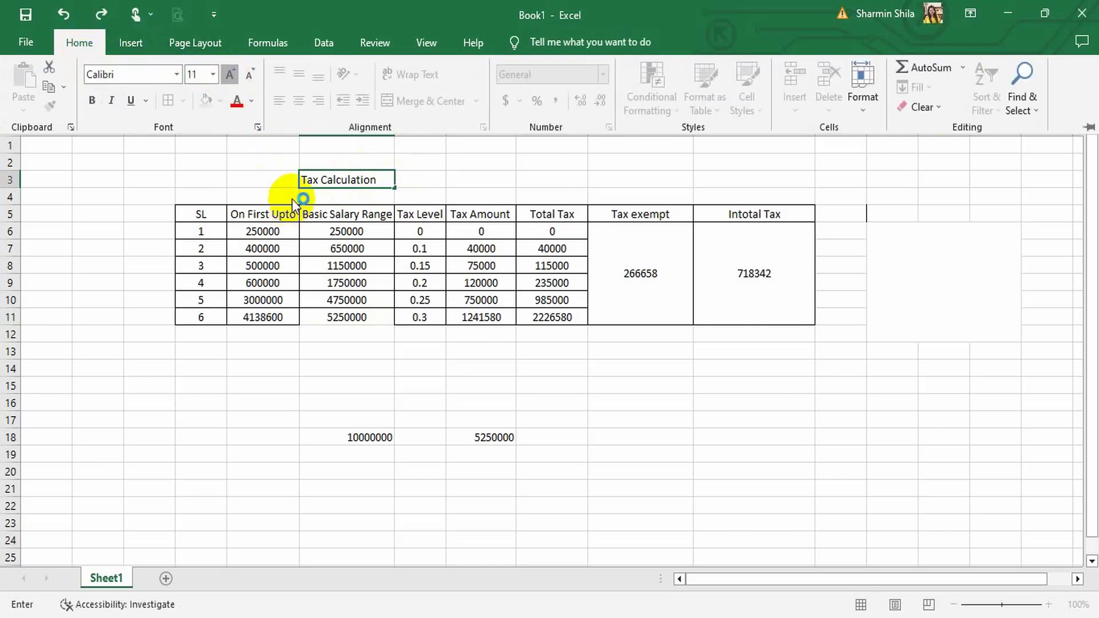
click(246, 161)
click(313, 176)
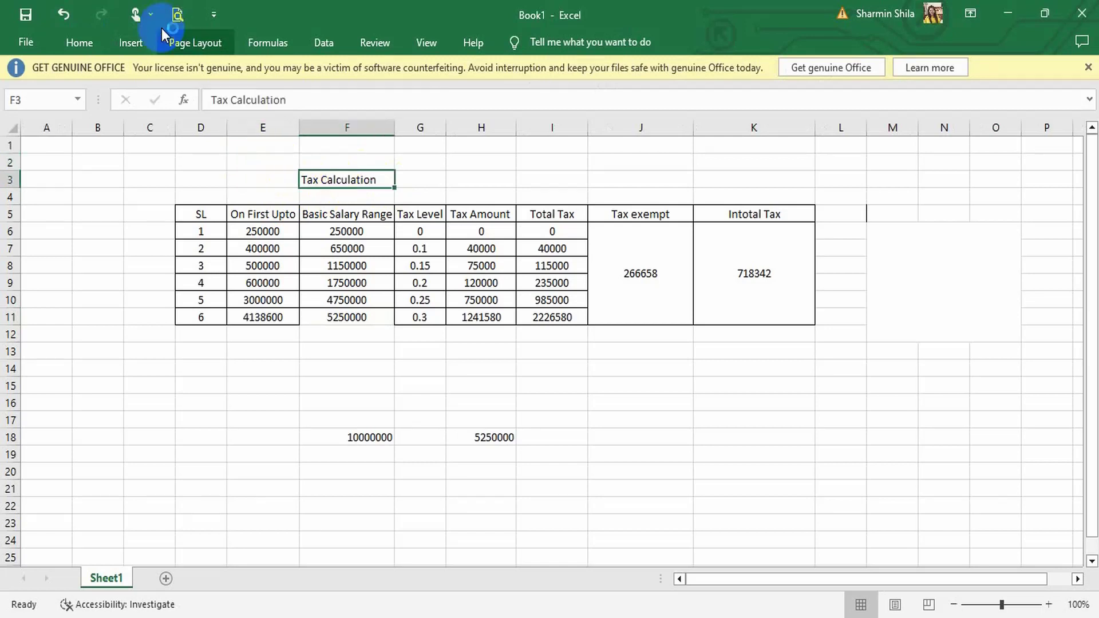
Enlarge the 'Tax Calculation' title to 22 pt and make it bold.
click(85, 43)
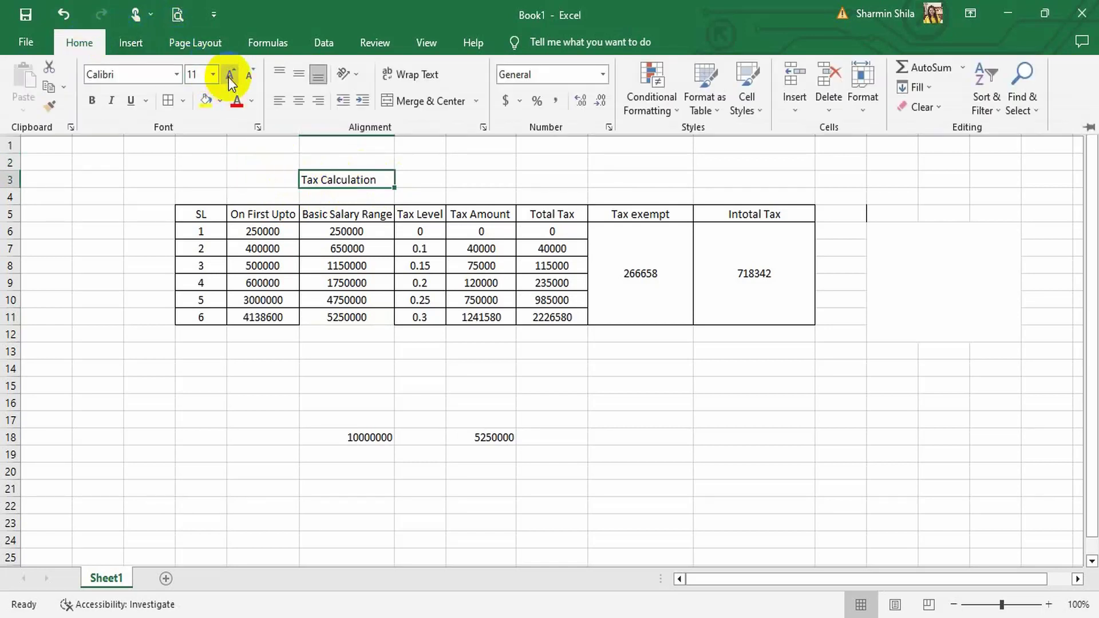
click(229, 77)
click(229, 77)
click(228, 77)
click(228, 77)
click(228, 78)
click(228, 78)
click(229, 77)
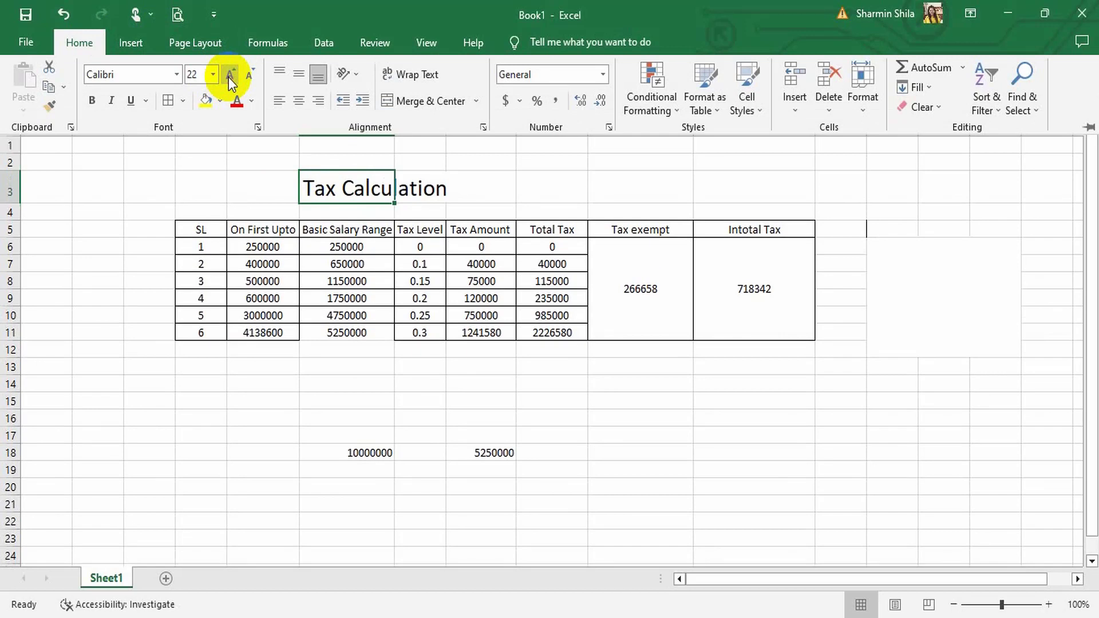
click(92, 101)
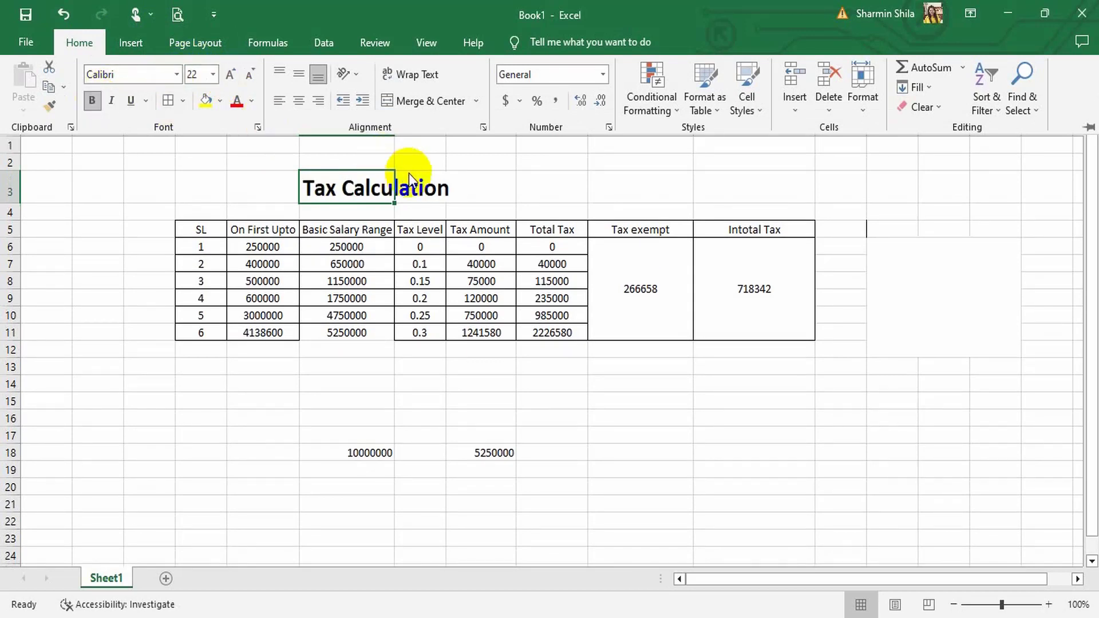
Merge and centre the title across F3:H3.
mouse_move(381, 186)
mouse_down()
mouse_move(512, 198)
mouse_move(444, 189)
mouse_move(496, 203)
mouse_up()
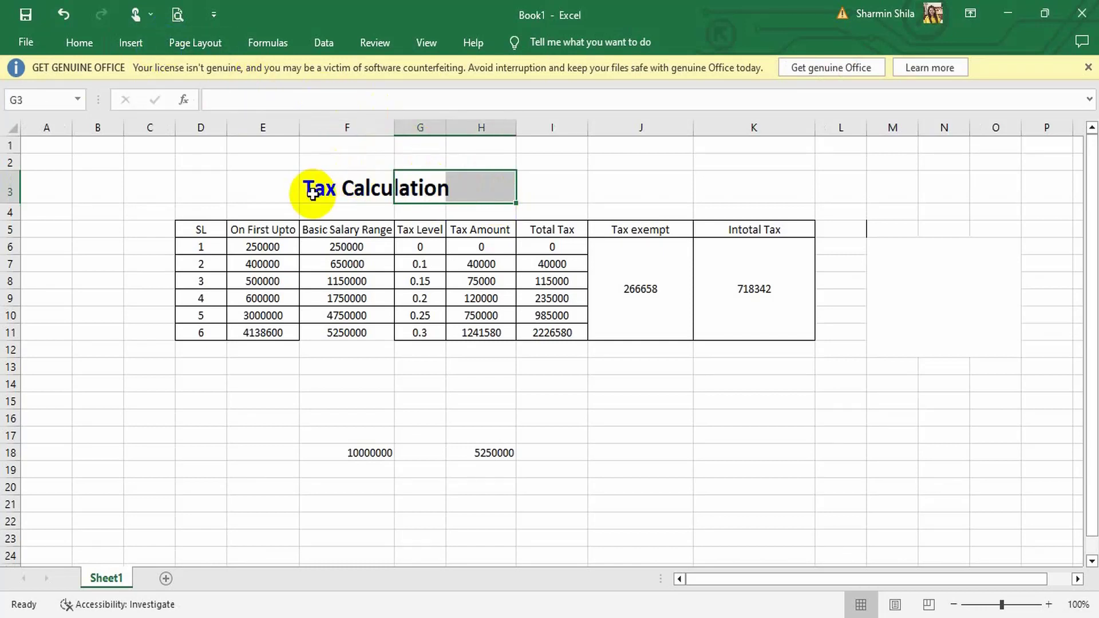
drag(307, 189, 479, 191)
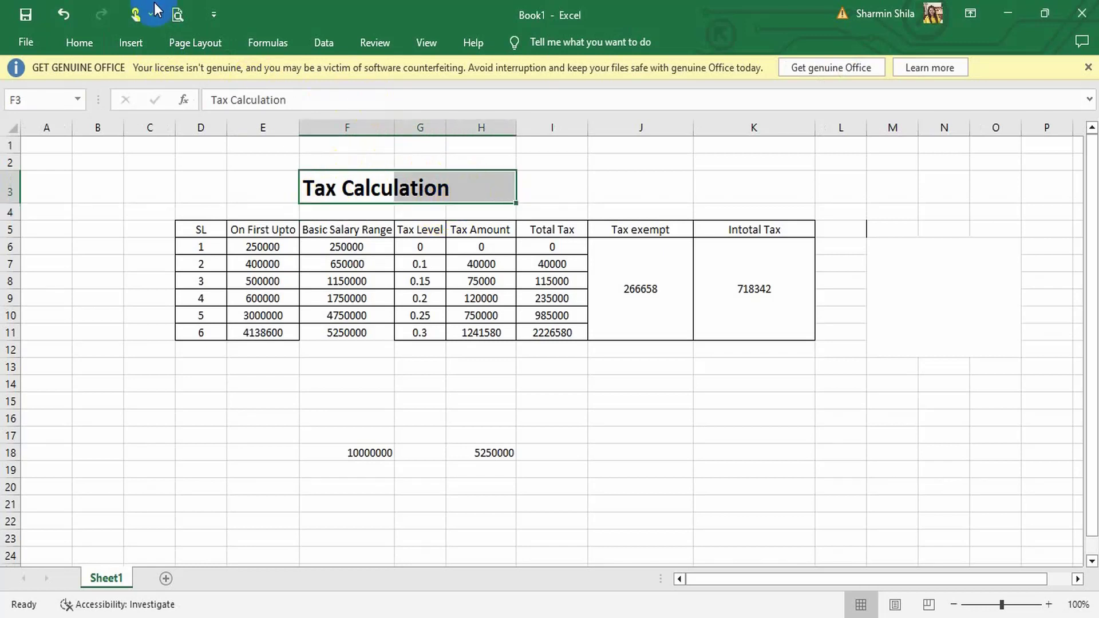
click(77, 39)
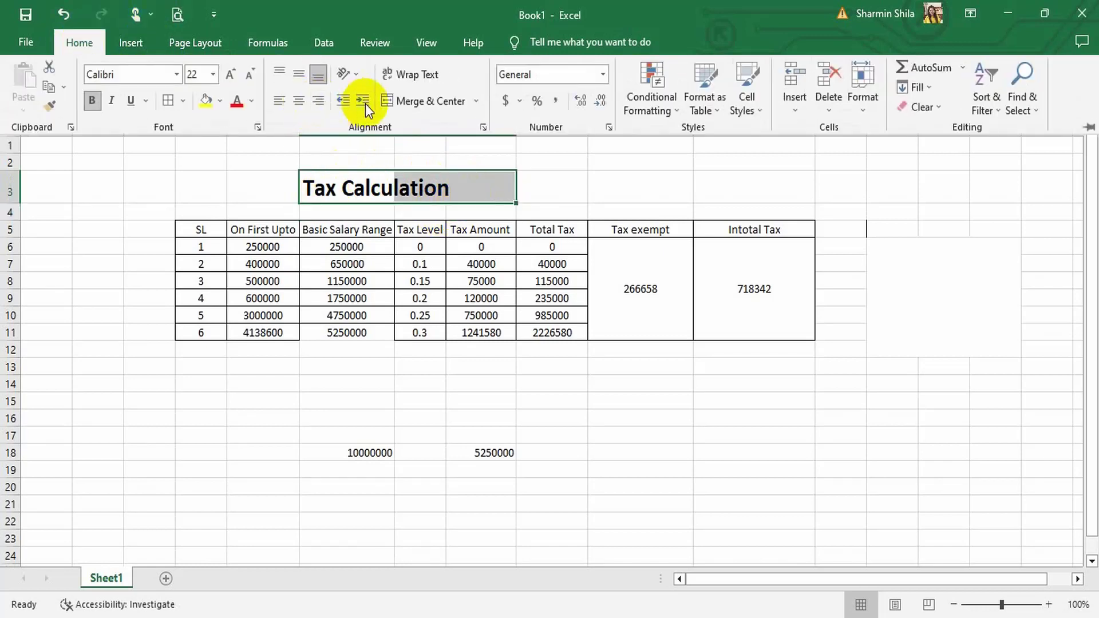
click(407, 102)
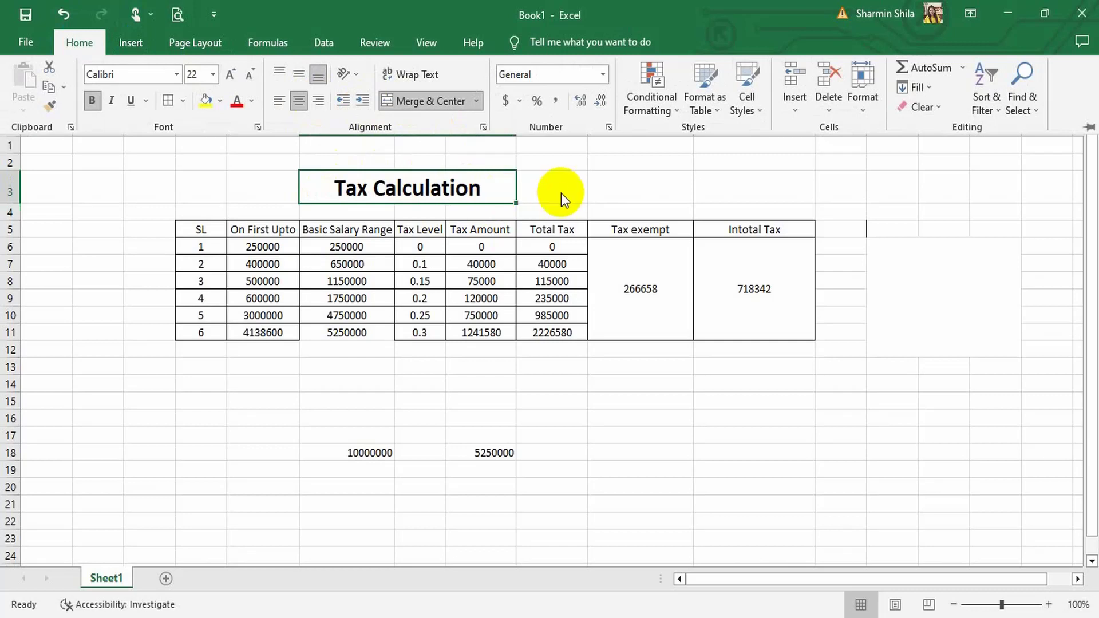
key(ctrl+F1)
click(561, 384)
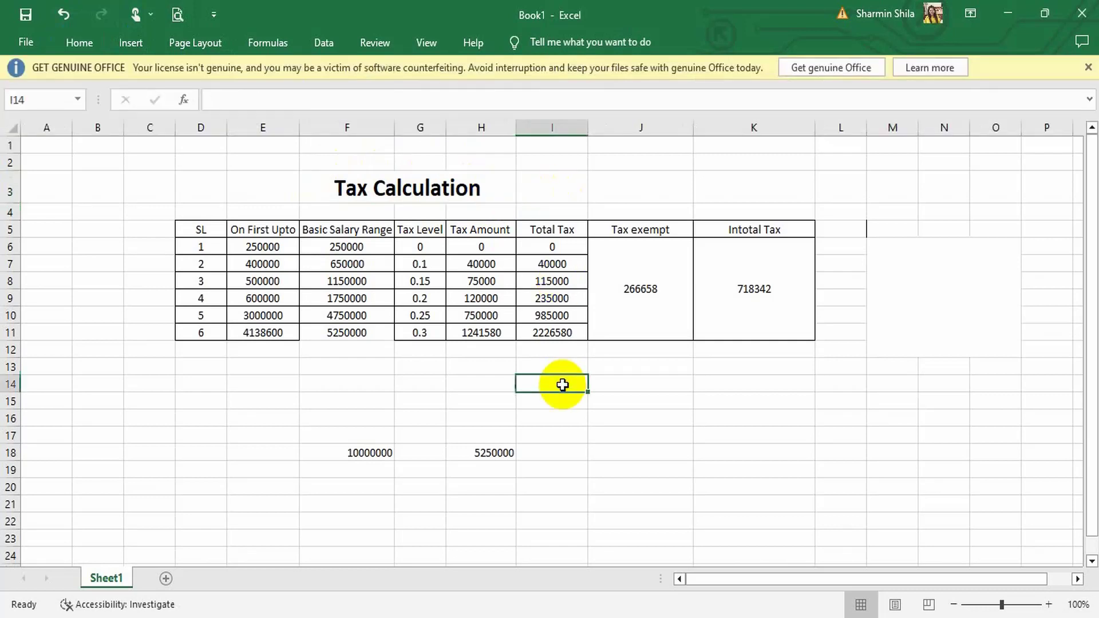